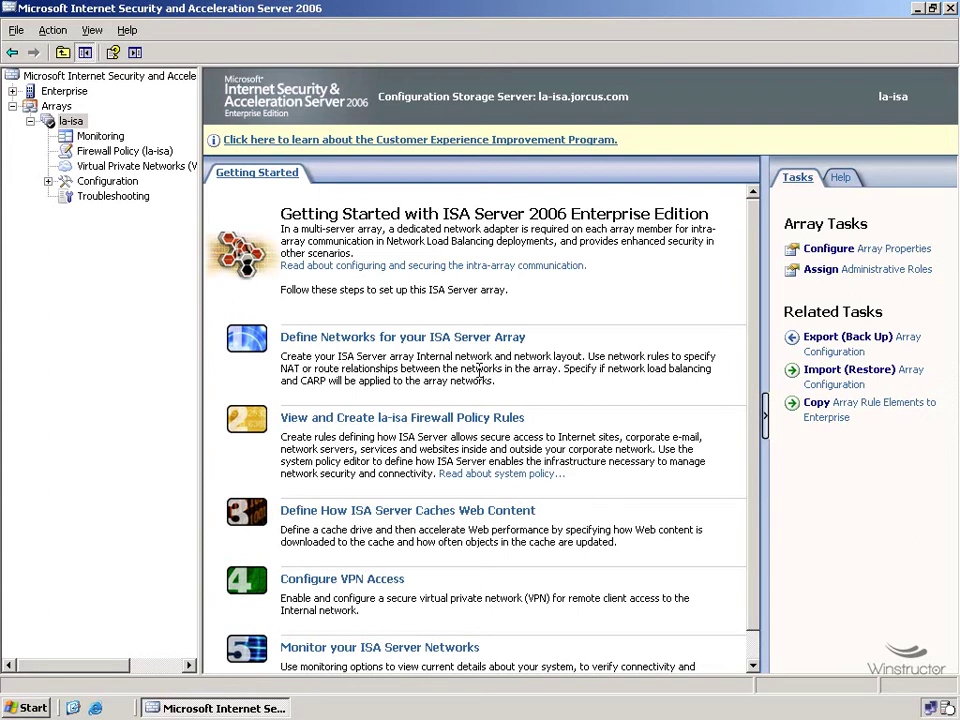
- Open the cache drive definition of the la-isa array's server and select drive D:
left_click(88, 122)
left_click(48, 181)
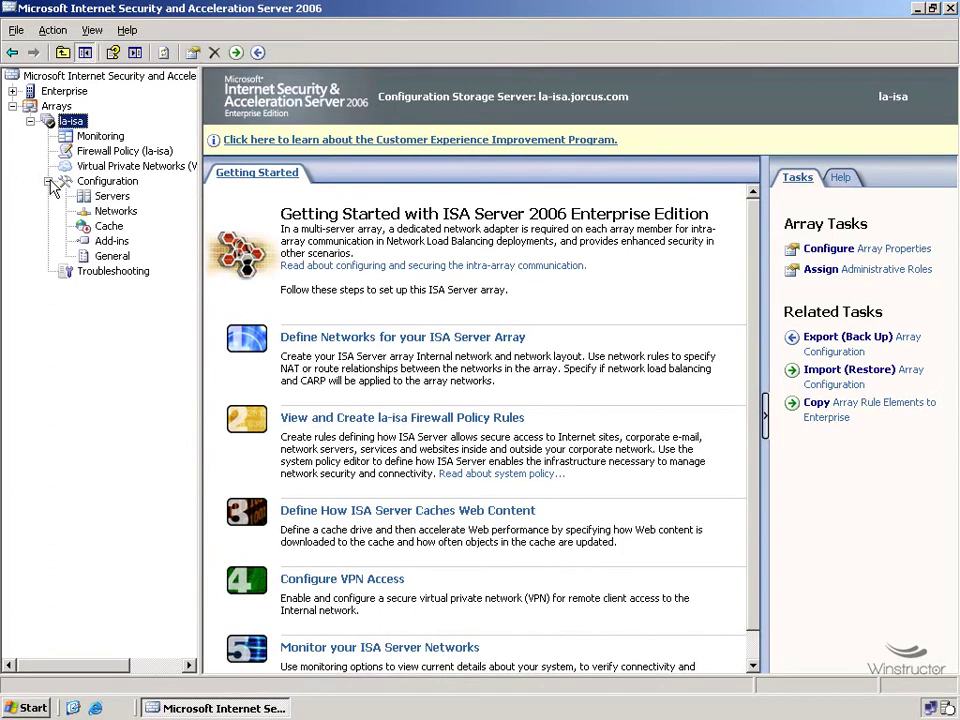
left_click(114, 229)
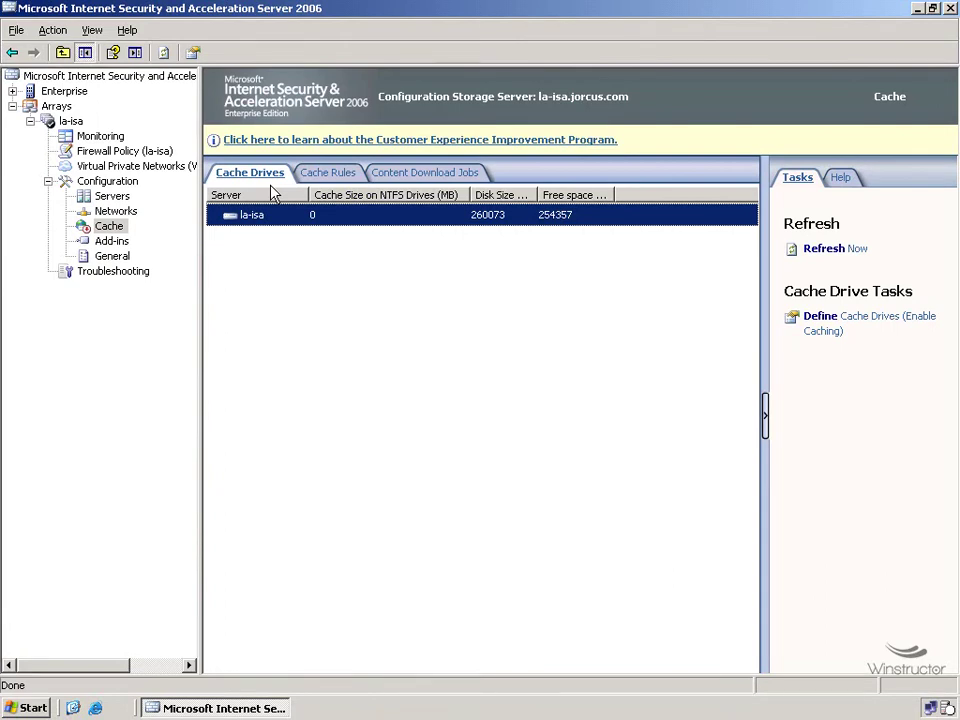
left_click(888, 323)
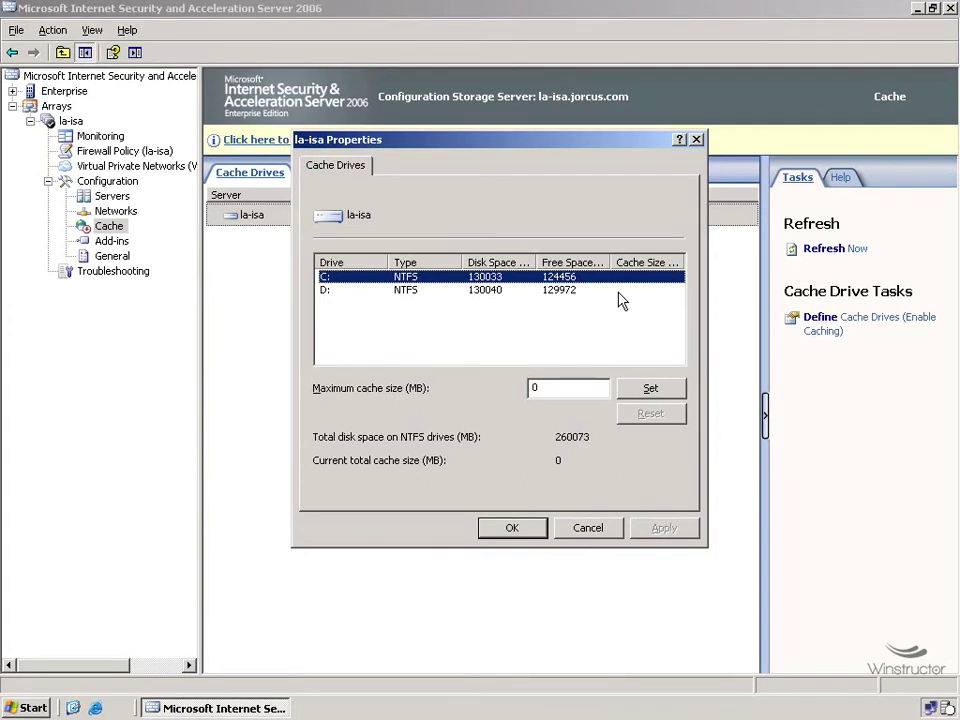
left_click(580, 290)
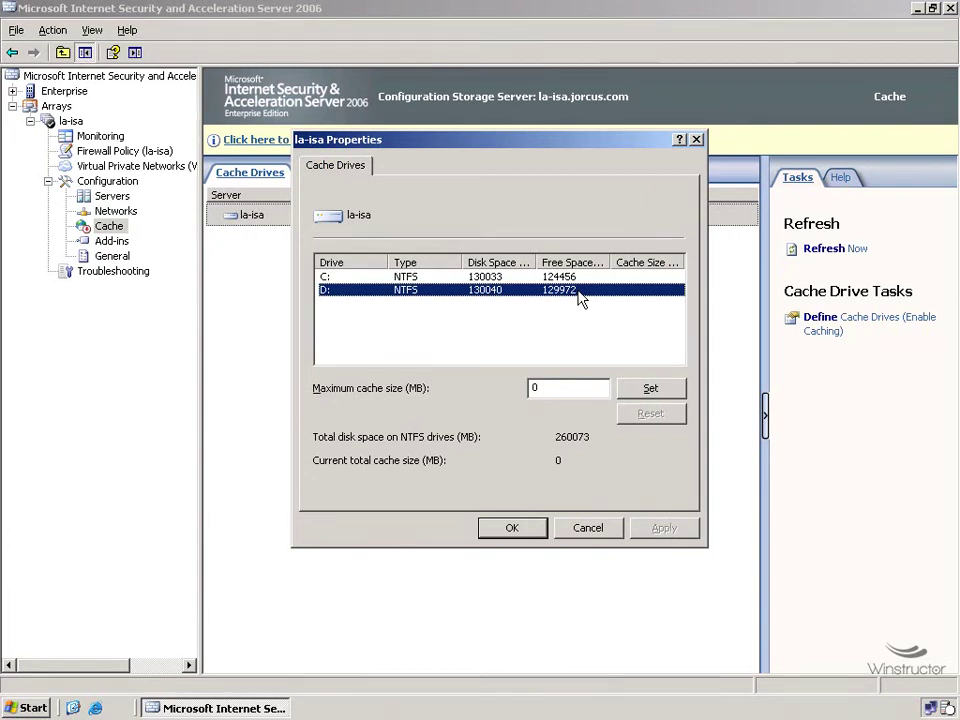
- Try a maximum cache size of 10240 MB on drive D: and reset it
double_click(566, 388)
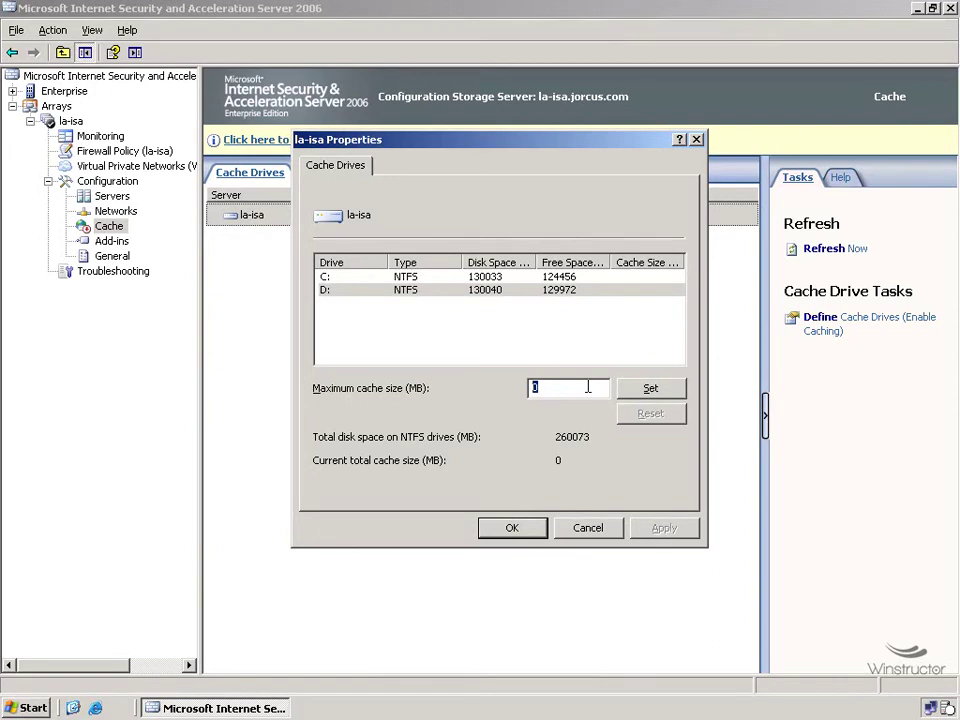
type("10240")
left_click(648, 389)
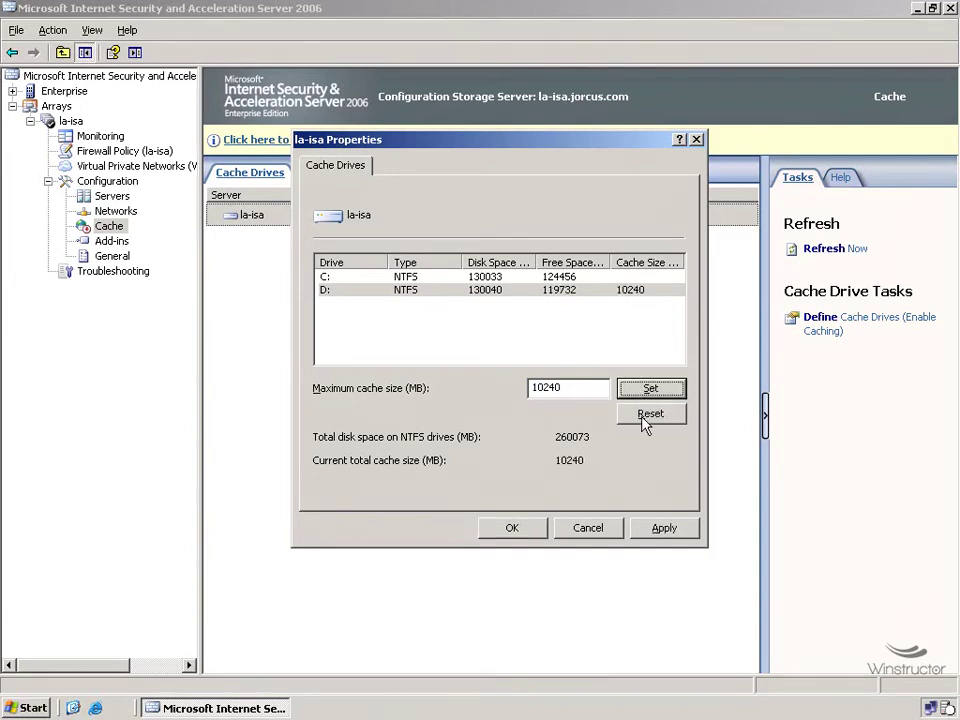
left_click(645, 423)
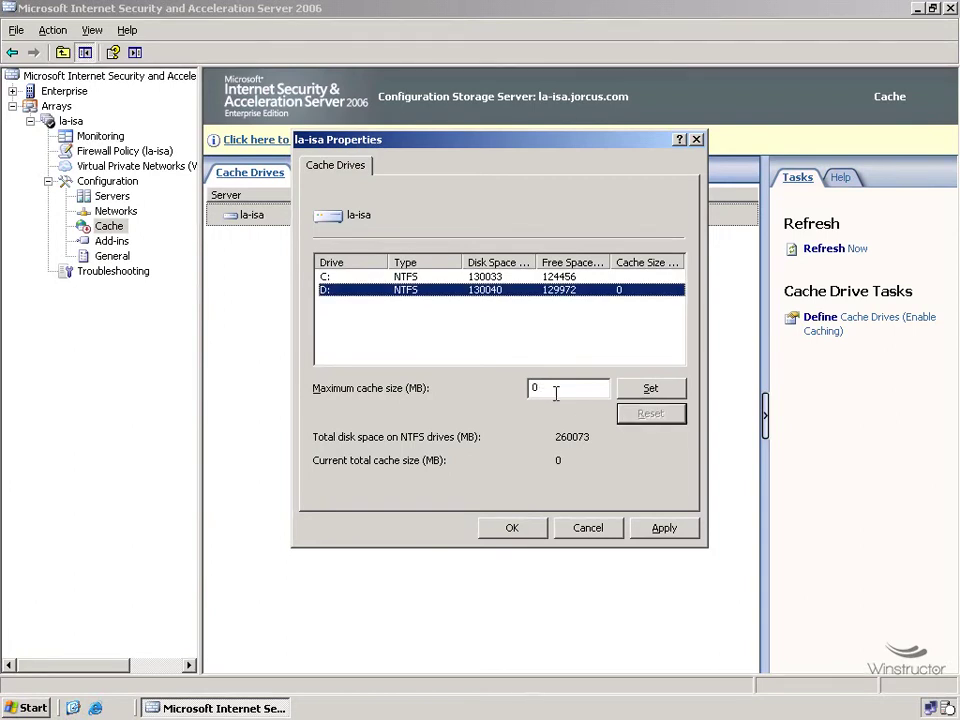
- Set the maximum cache size on drive D: to 10240 MB and confirm the cache drive properties
left_click_drag(556, 393, 529, 393)
type("10240")
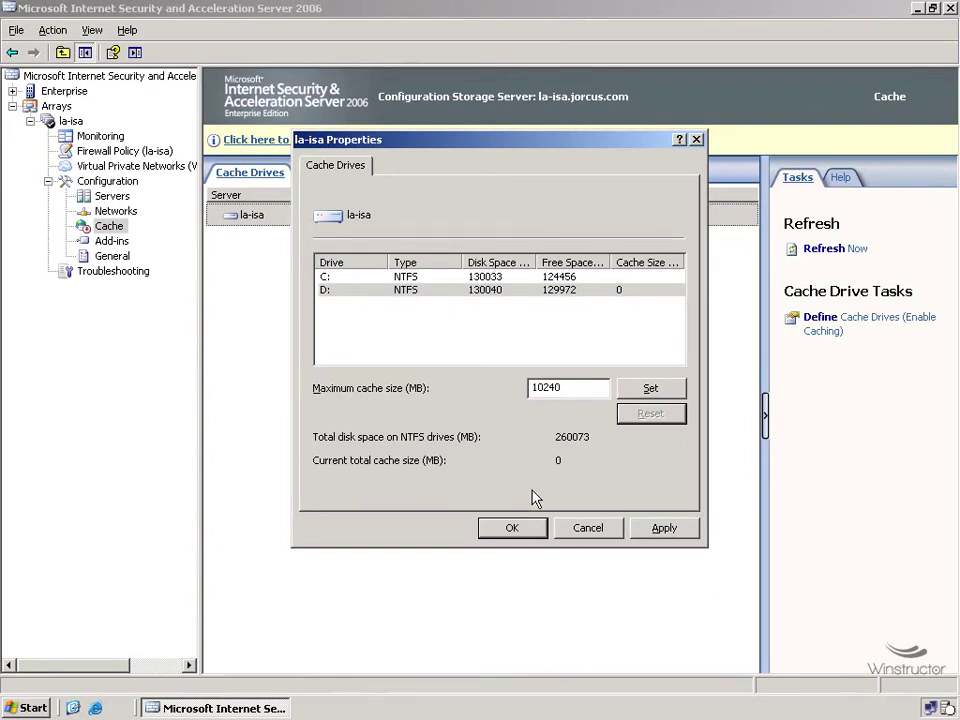
left_click(652, 388)
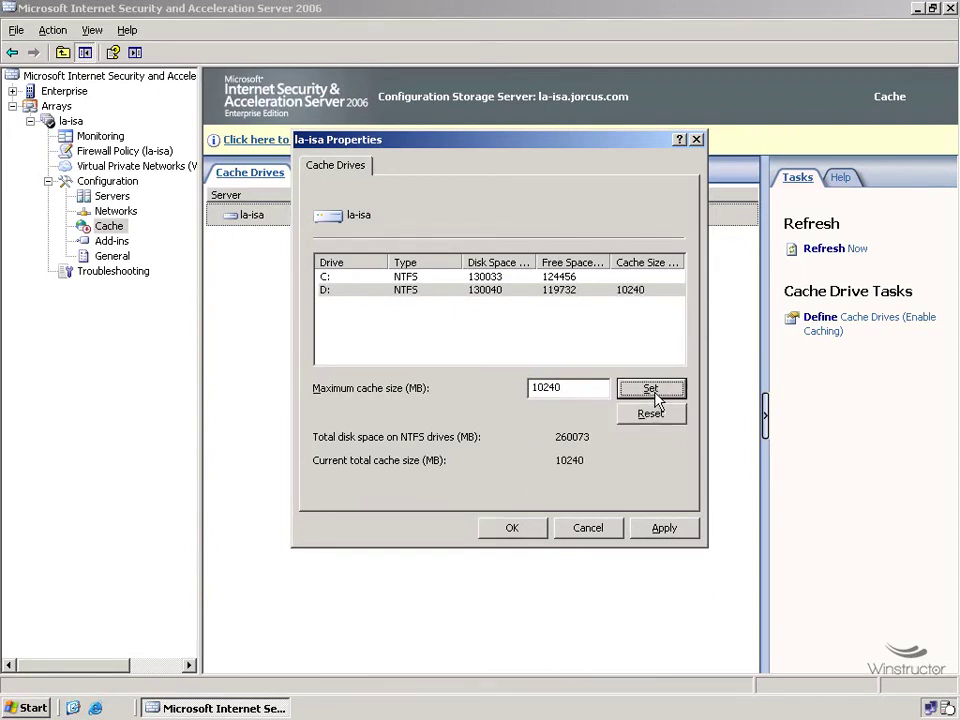
left_click(512, 528)
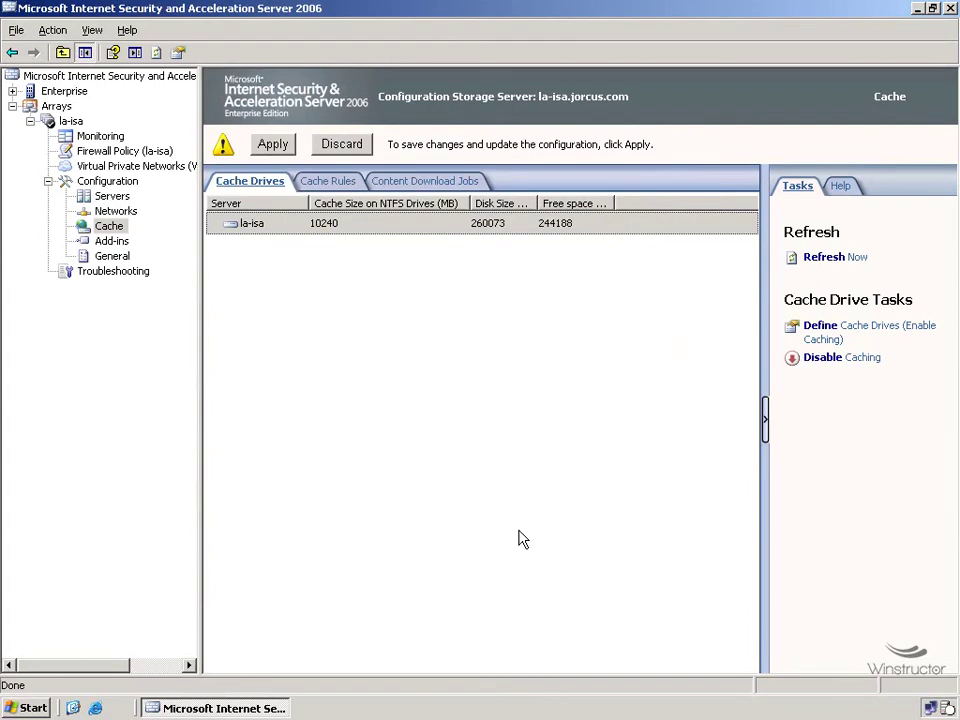
- Apply the pending configuration changes, choosing to save them and restart the services
left_click(272, 146)
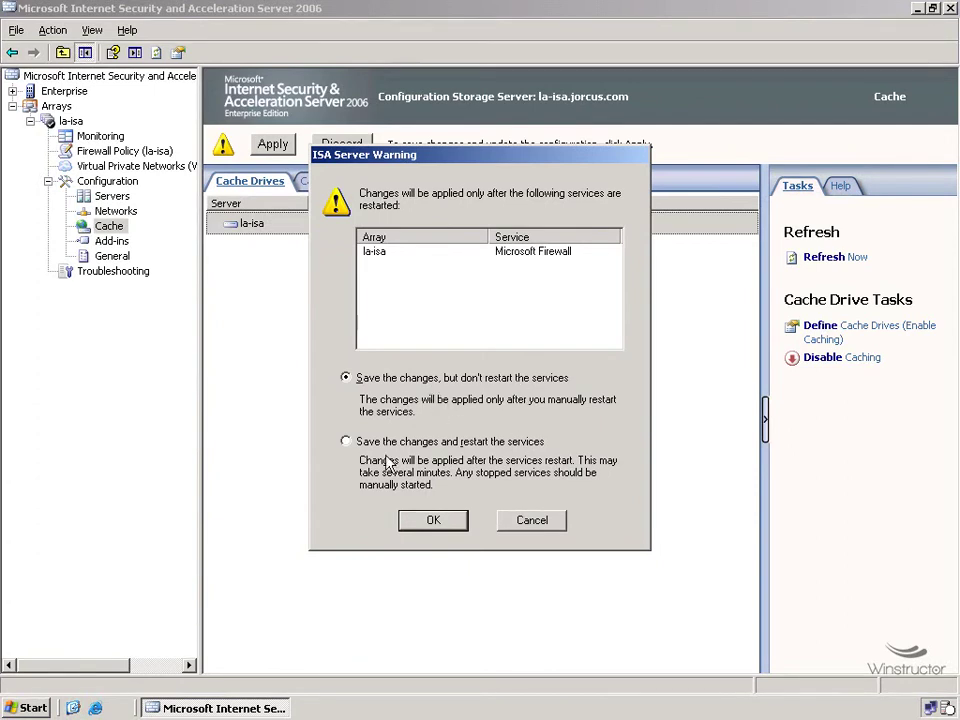
left_click(350, 442)
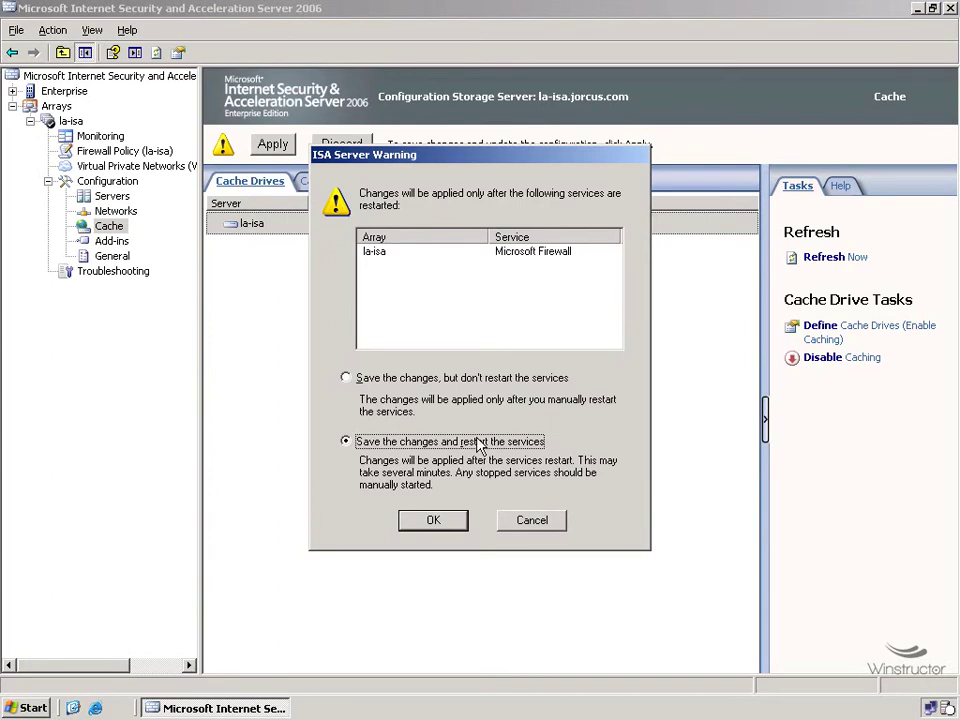
left_click(437, 524)
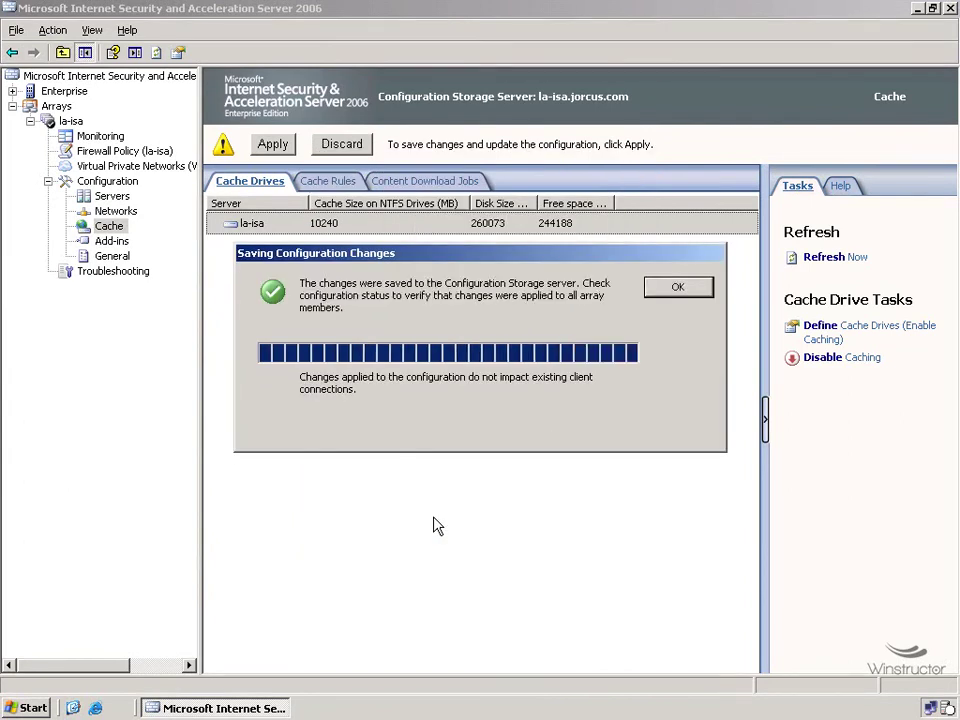
left_click(677, 288)
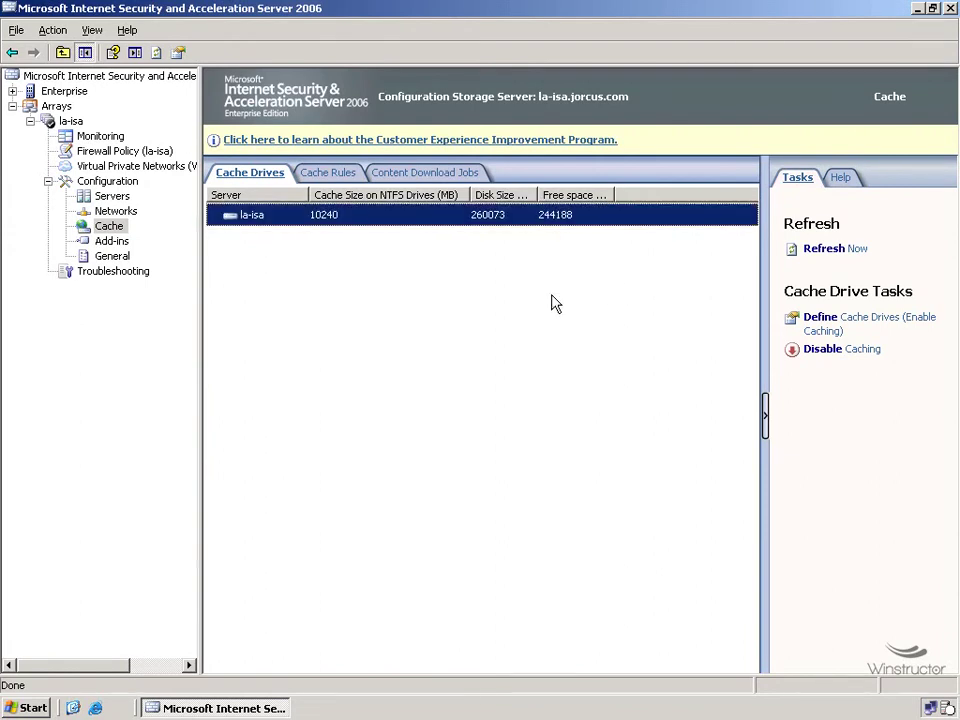
- Inspect the cache file in the urlcache folder on drive D: in Windows Explorer, then close that window
left_click(32, 708)
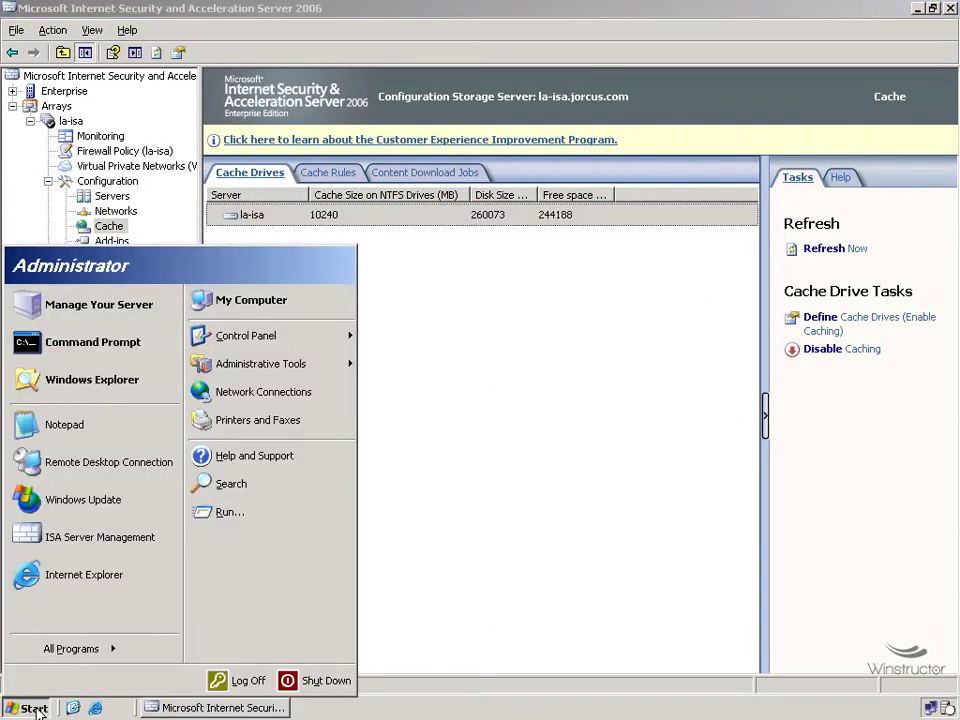
left_click(272, 305)
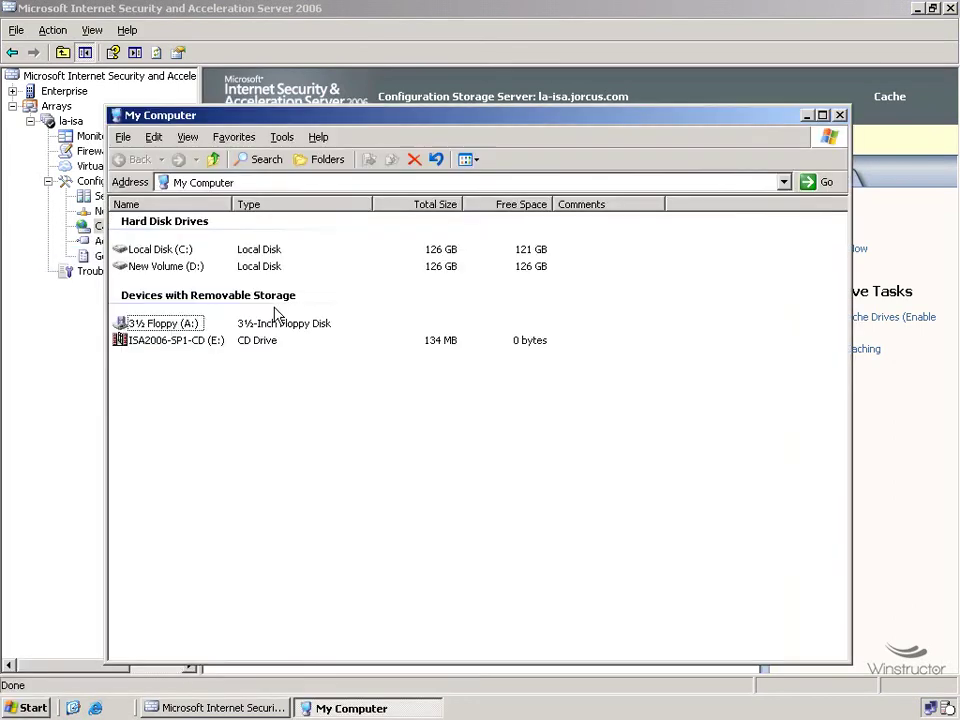
double_click(179, 267)
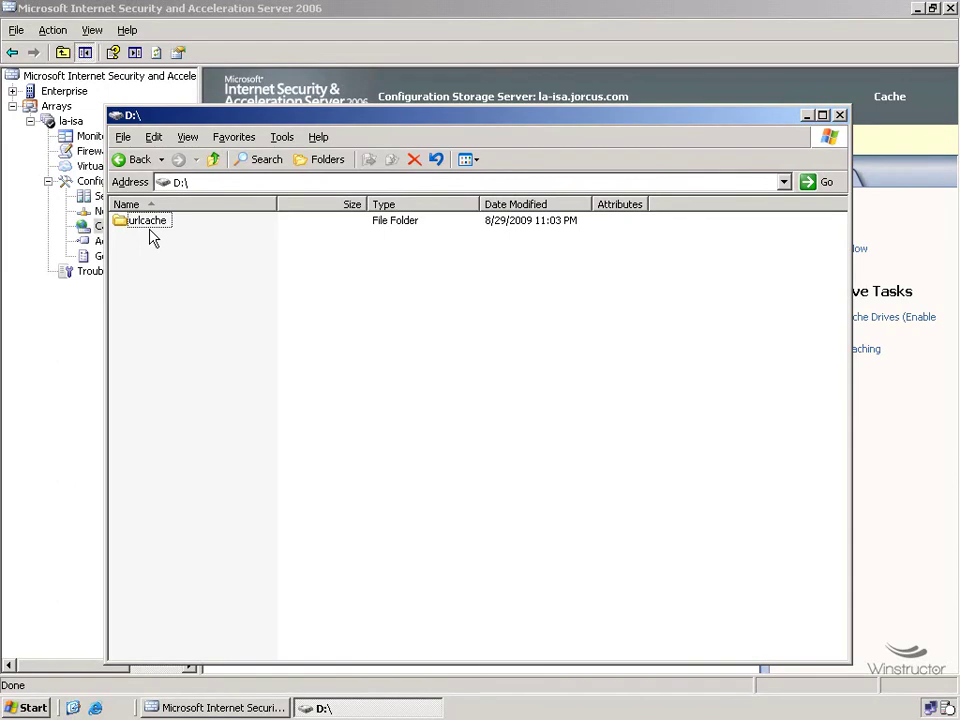
double_click(150, 224)
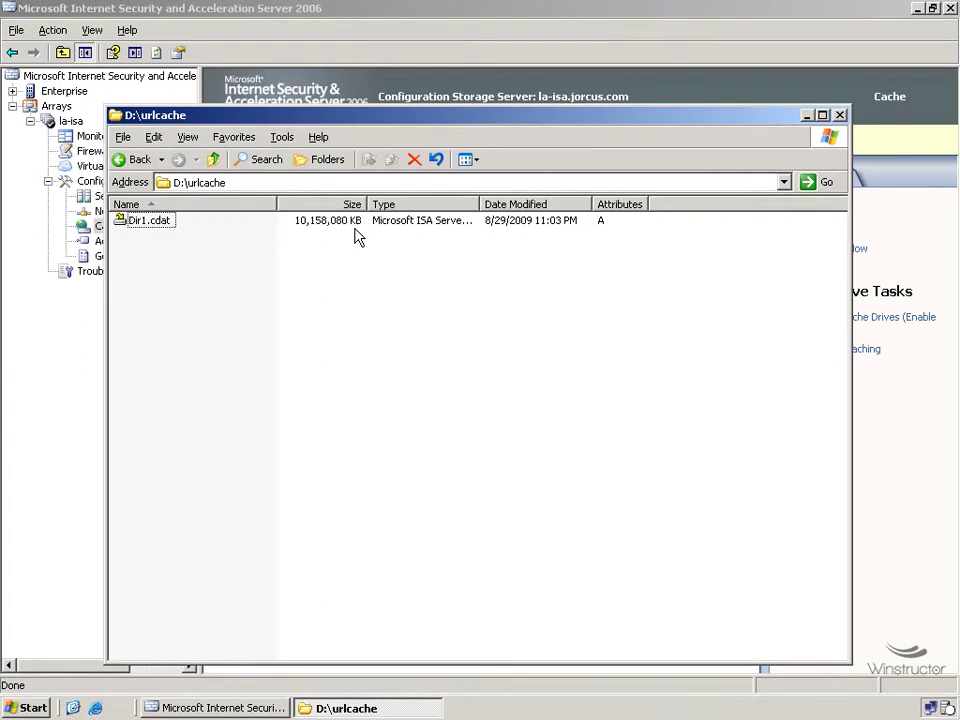
left_click(840, 116)
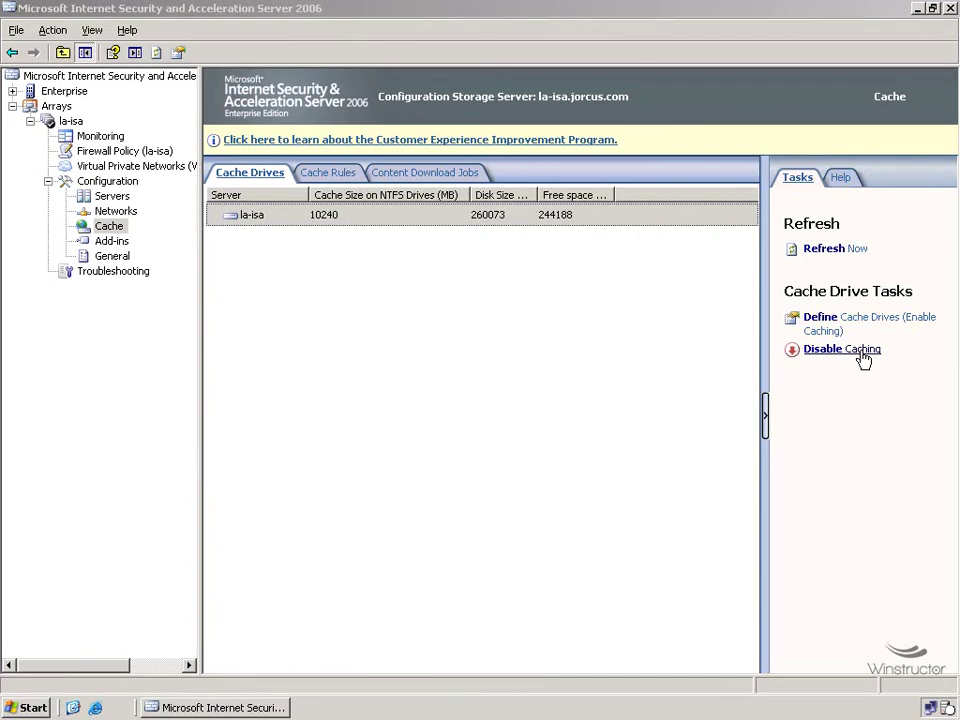
- Open the properties of the Microsoft Update Cache Rule and switch its Enable option off and on again
left_click(334, 176)
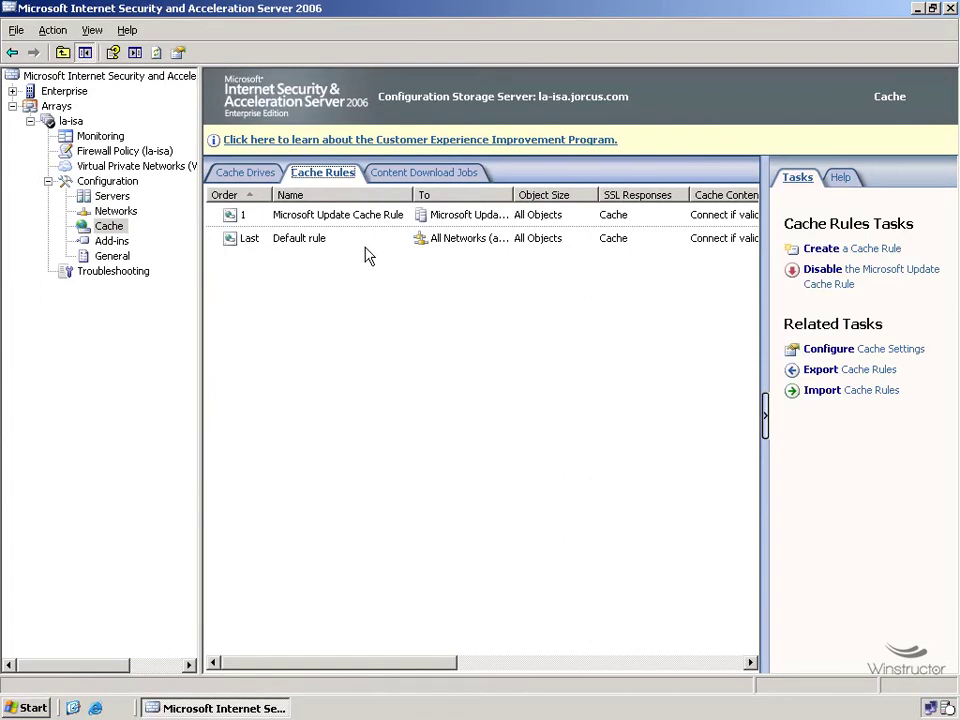
left_click(366, 221)
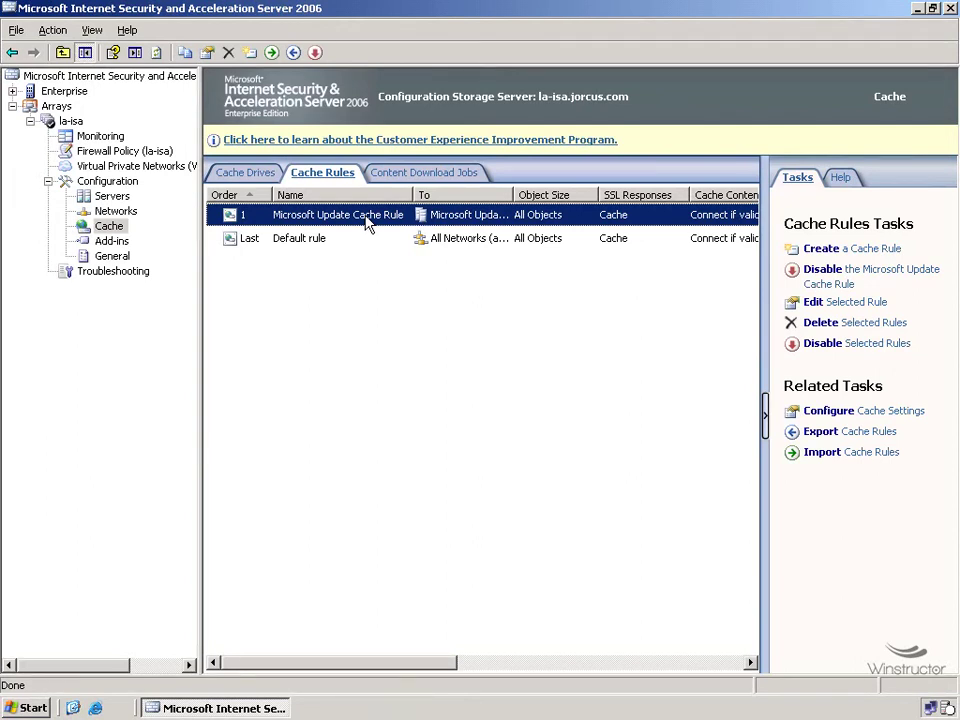
right_click(367, 222)
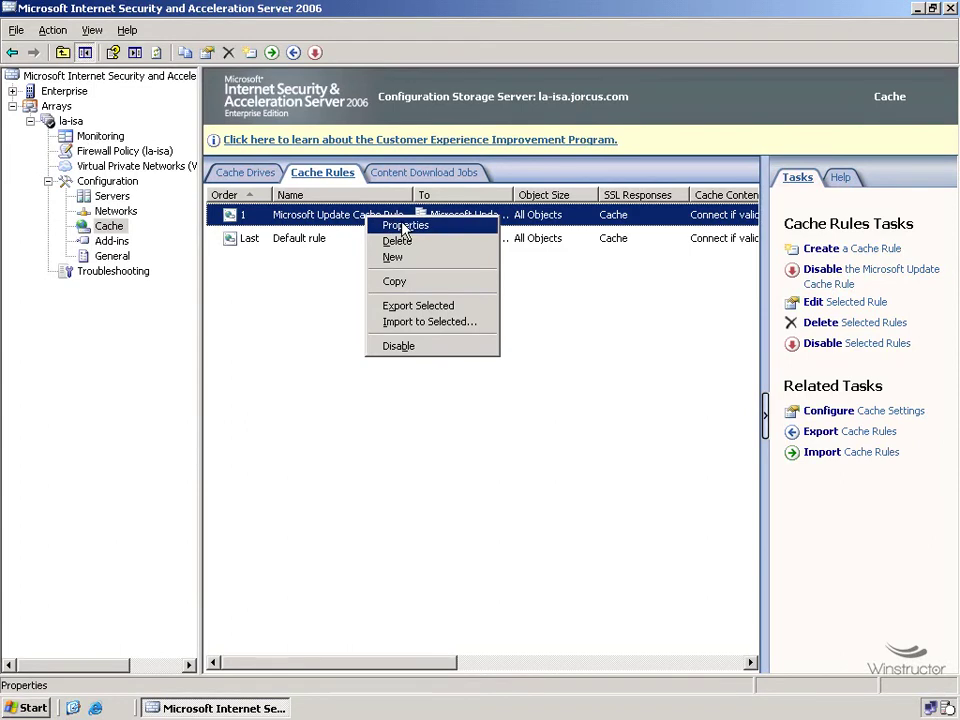
left_click(400, 225)
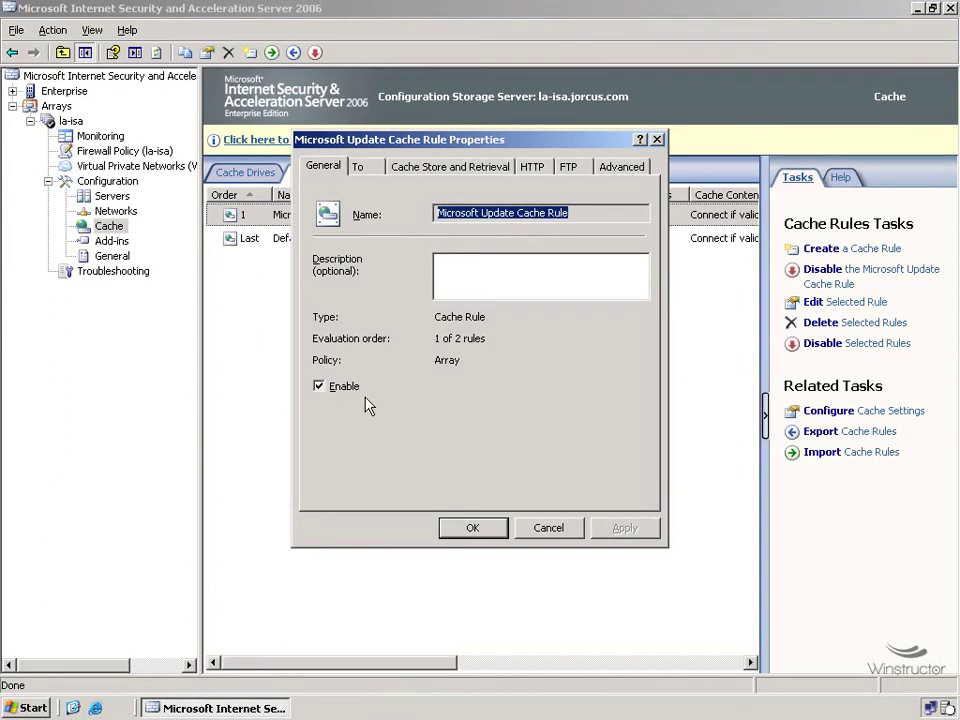
left_click(337, 389)
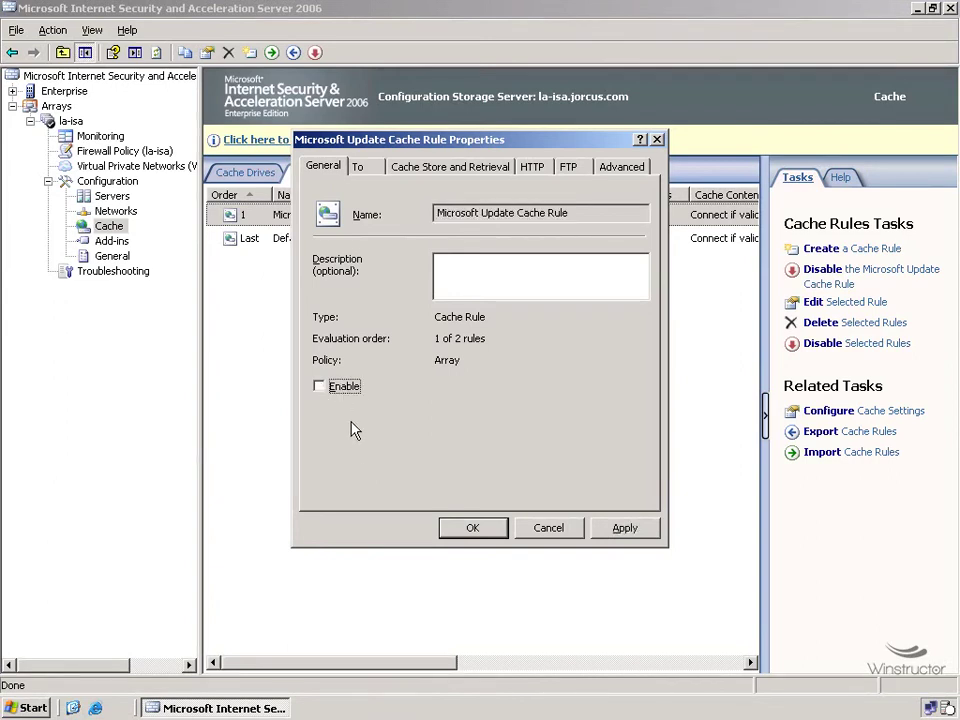
left_click(352, 390)
- Examine the domain names in the rule's destination, the Microsoft Update Domain Name Set, and close the set without changes
left_click(366, 168)
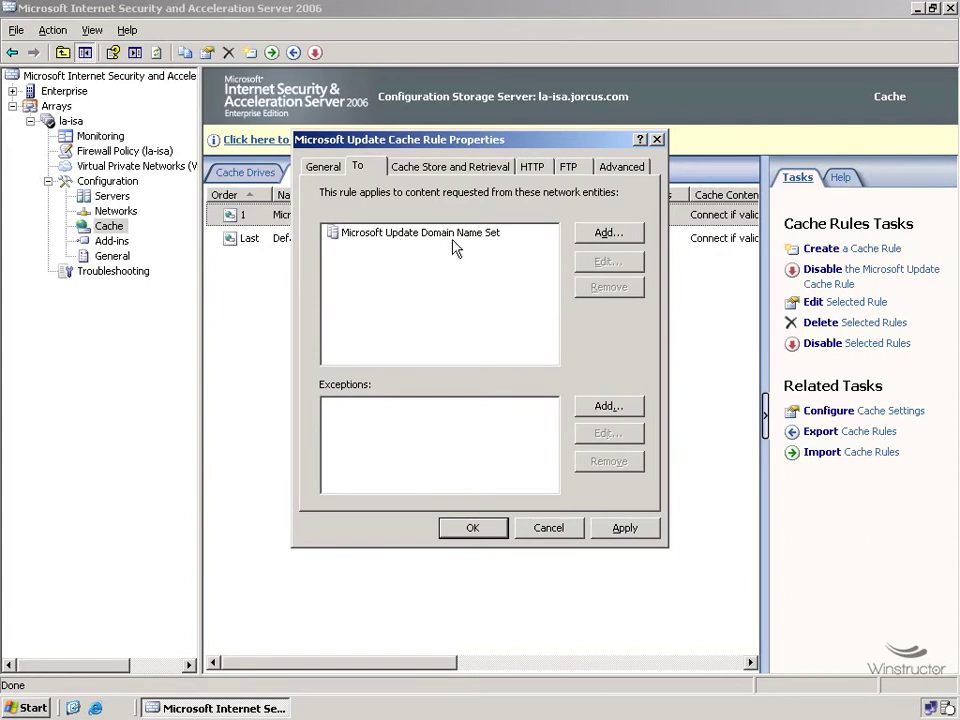
left_click(493, 241)
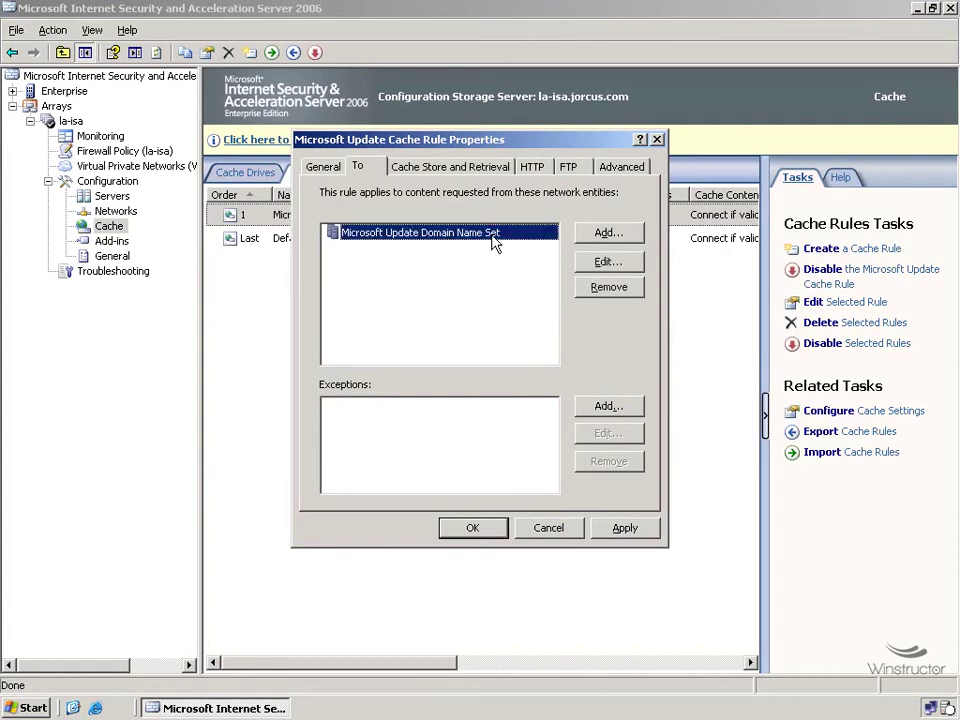
left_click(605, 262)
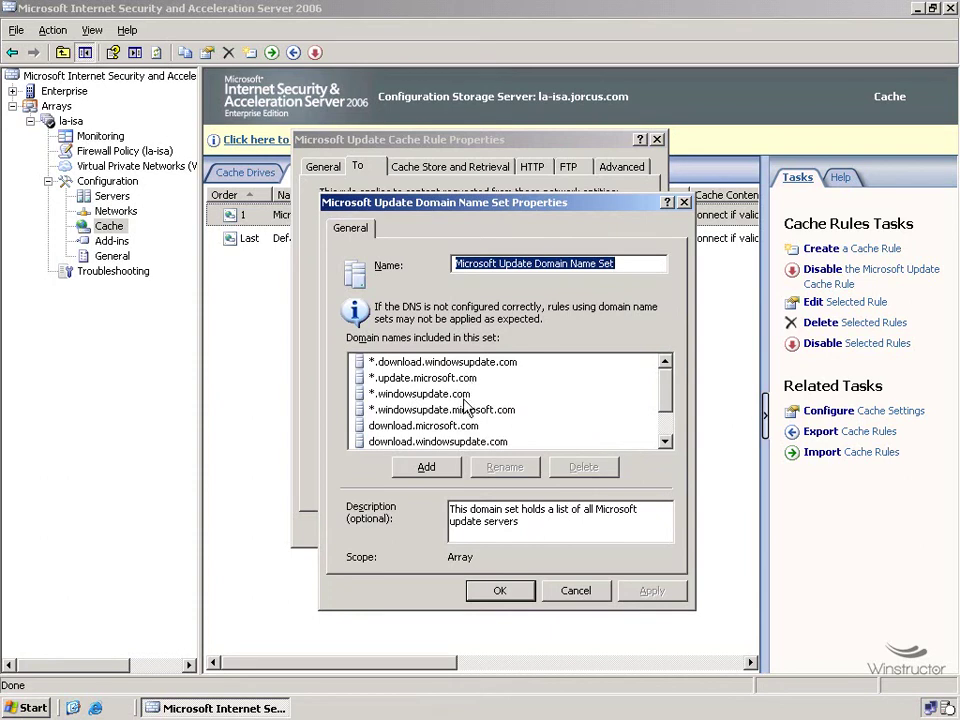
mouse_move(669, 390)
left_mouse_down()
mouse_move(669, 414)
mouse_move(669, 392)
left_mouse_up()
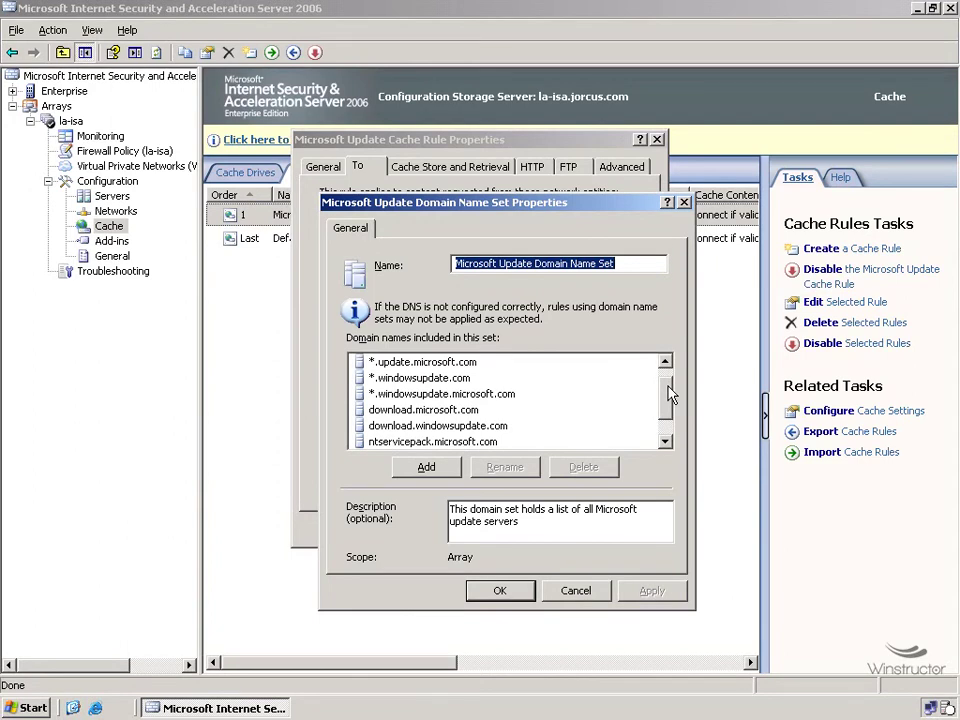
left_click_drag(576, 590, 549, 430)
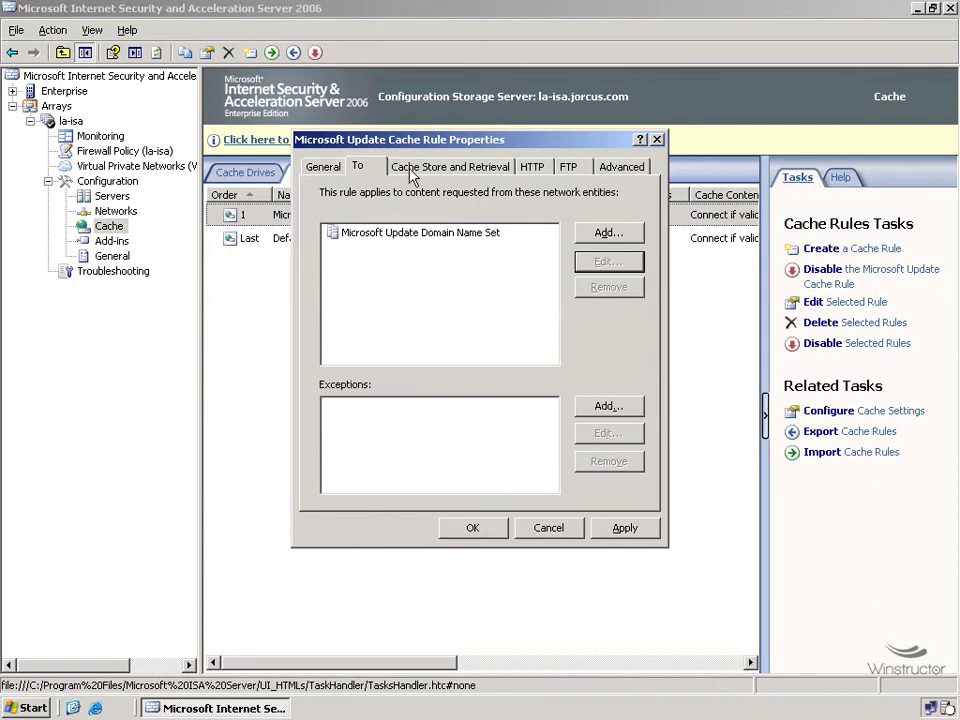
- Set the rule to retrieve any cached version of an object and drop the request if none exists
left_click(458, 170)
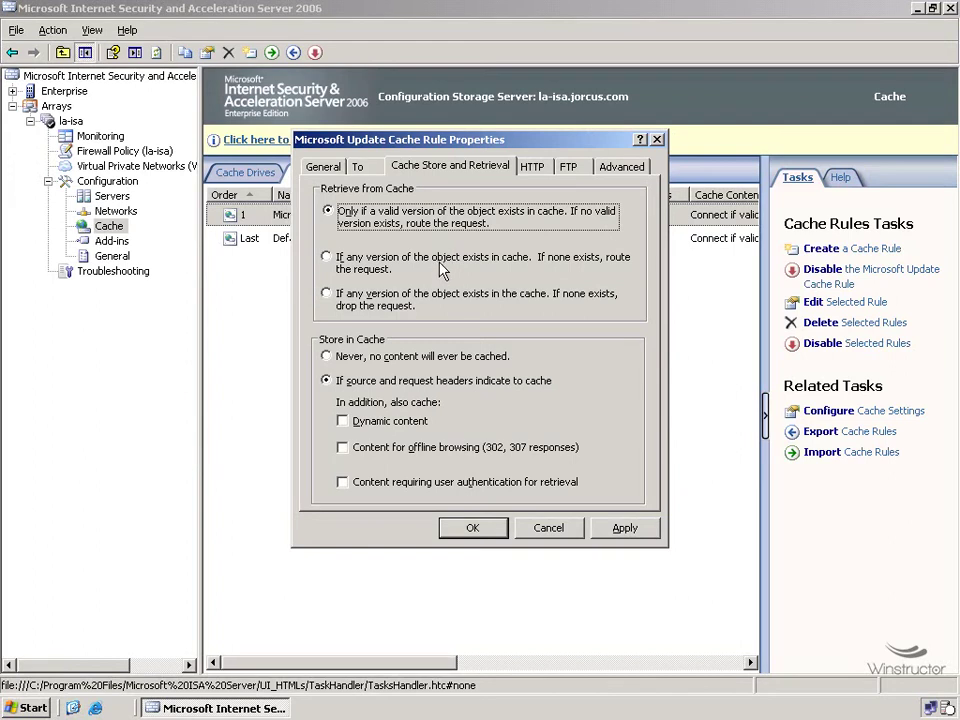
left_click(444, 268)
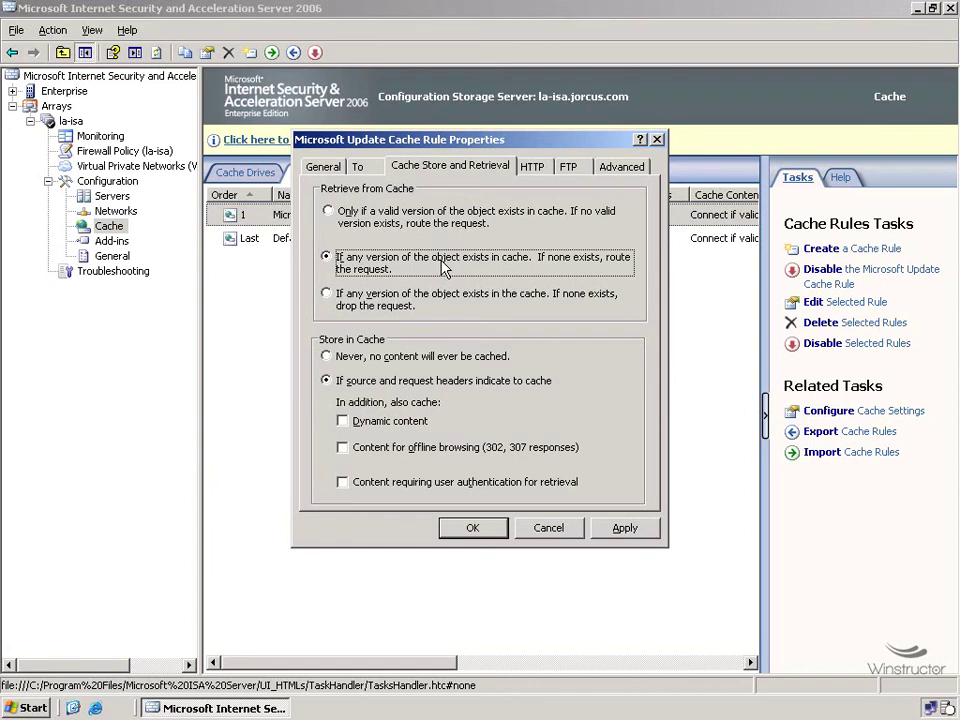
left_click(450, 304)
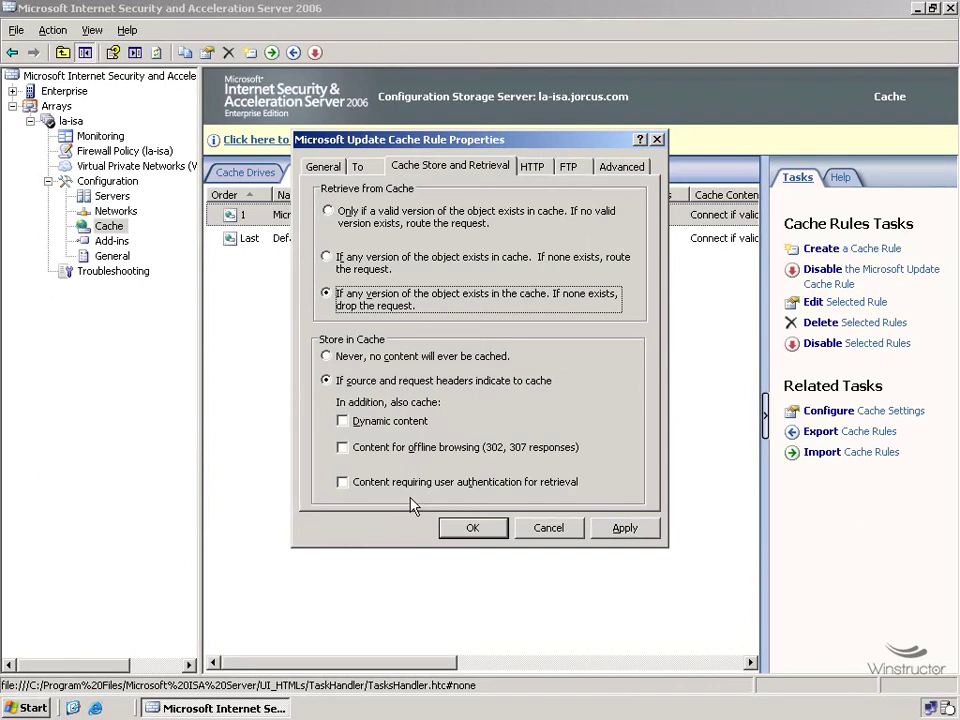
- Review the rule's HTTP and advanced caching settings, switching TTL boundaries for sources that specify expiration on and off again
left_click(532, 166)
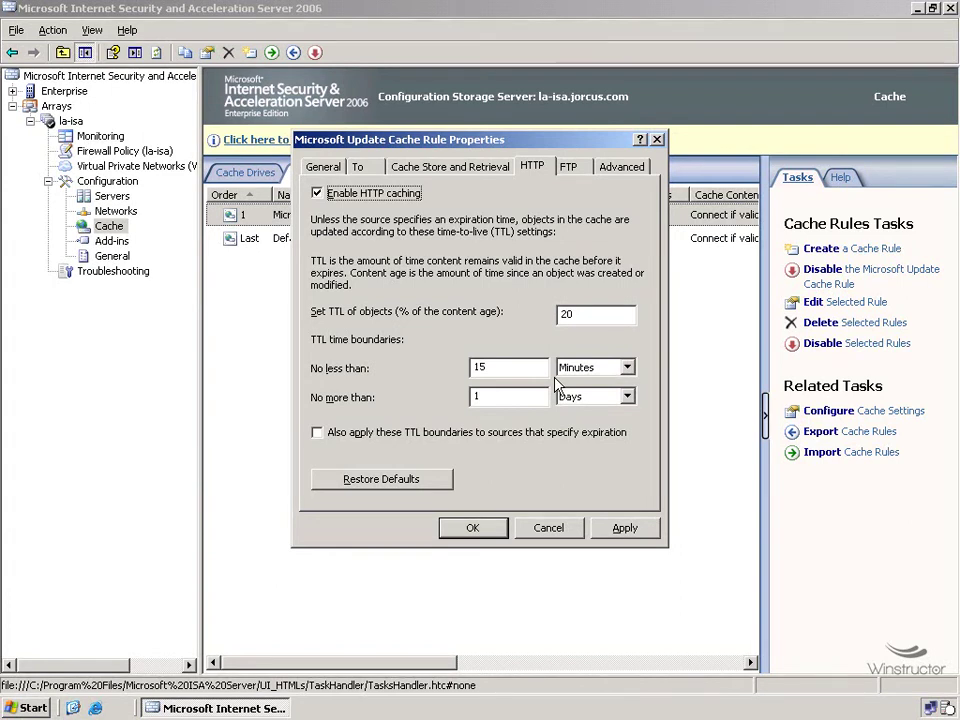
left_click(380, 437)
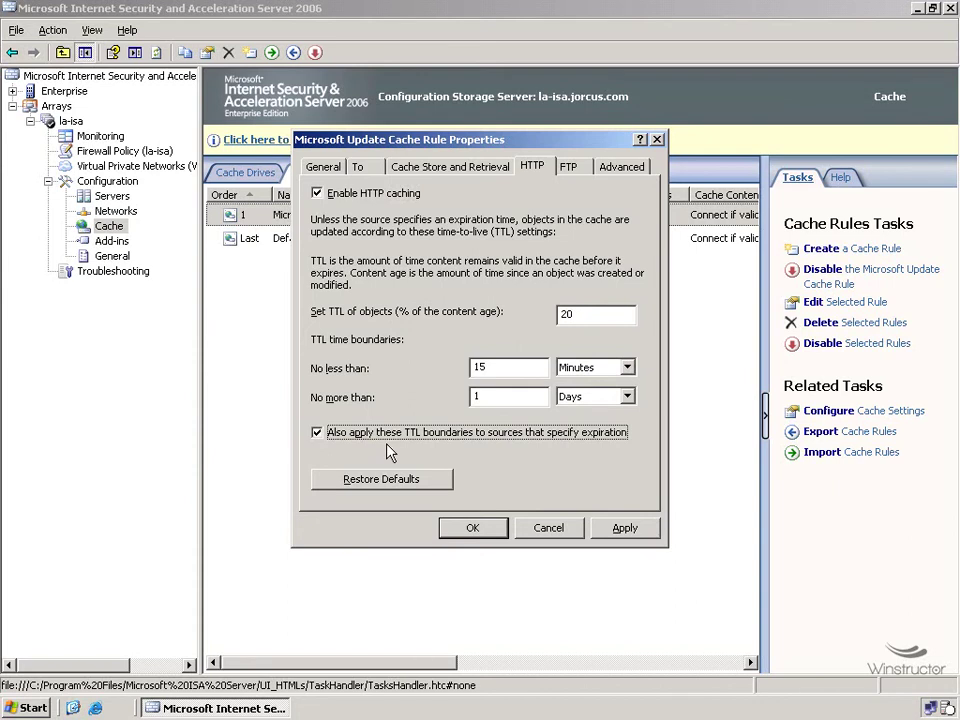
left_click(388, 440)
left_click(622, 167)
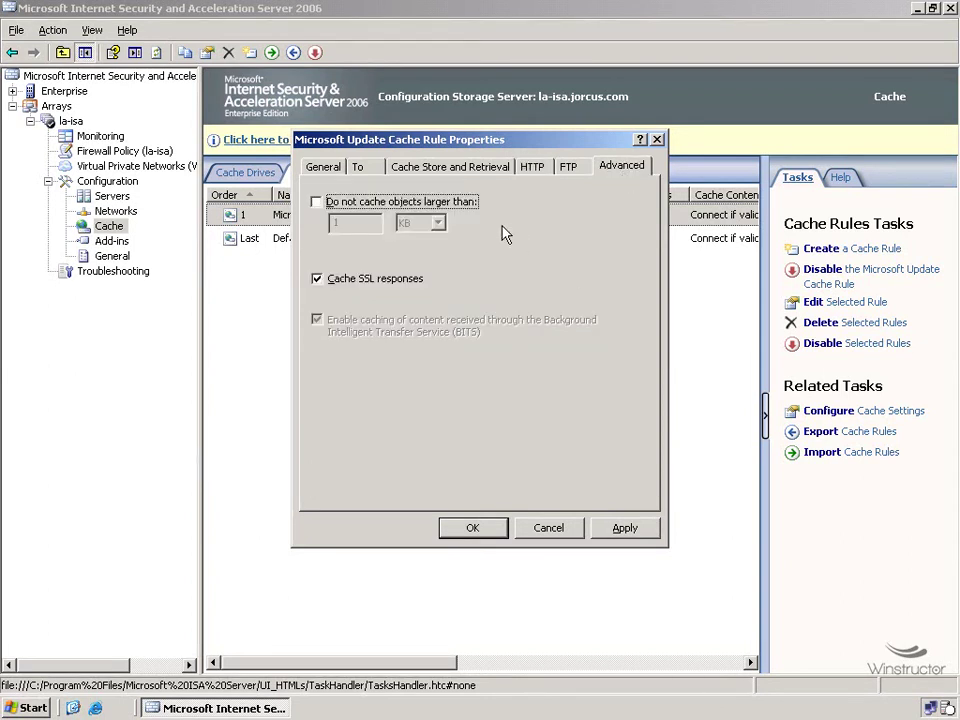
- Turn on the object size limit in the Microsoft Update Cache Rule's advanced settings, then discard all changes to the rule
left_click(462, 204)
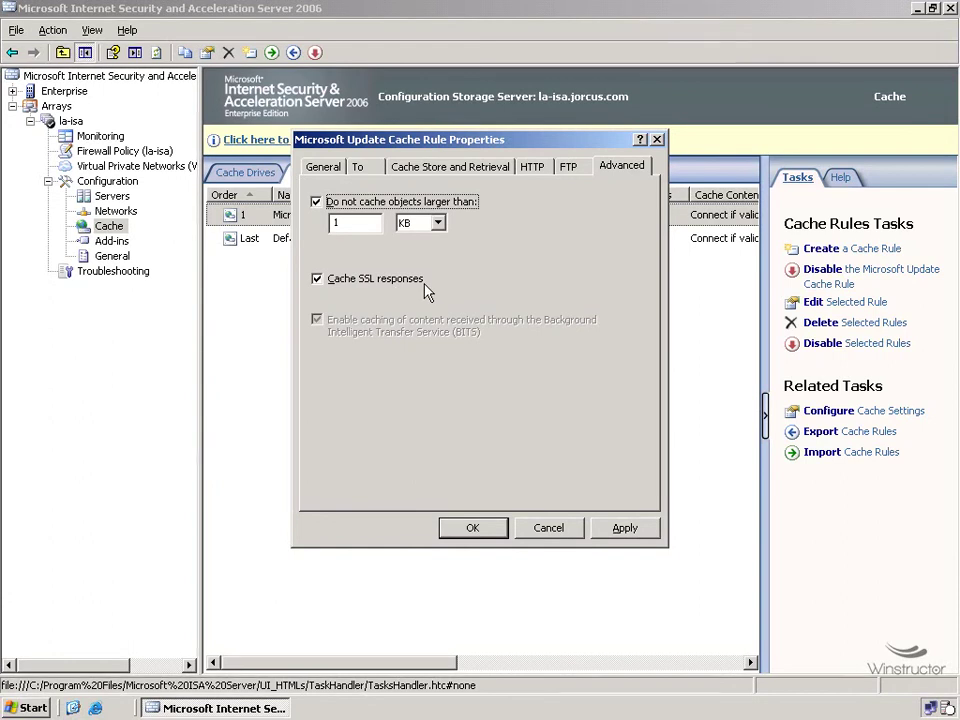
left_click(548, 529)
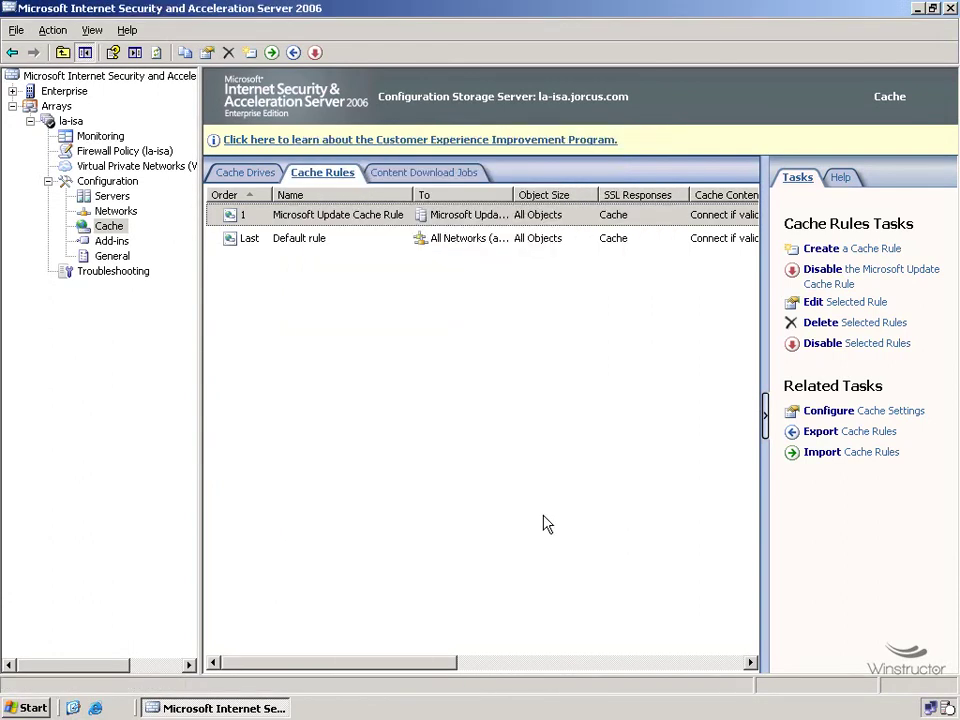
- Open the Default rule's properties and review the network entities it applies to and its cache store and retrieval options
key("Down")
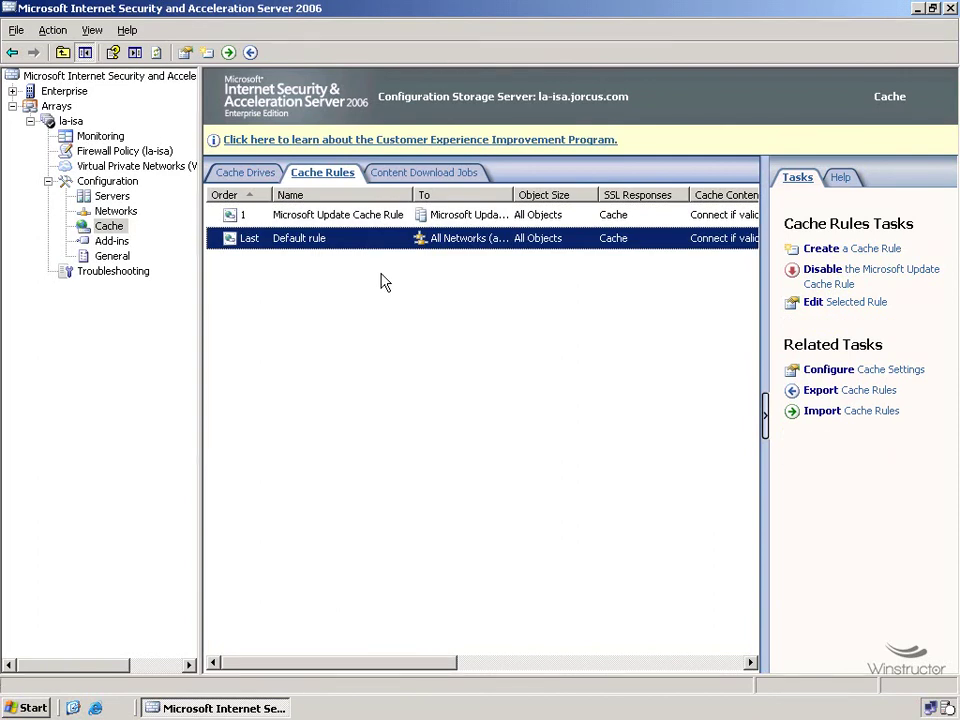
left_click(370, 225)
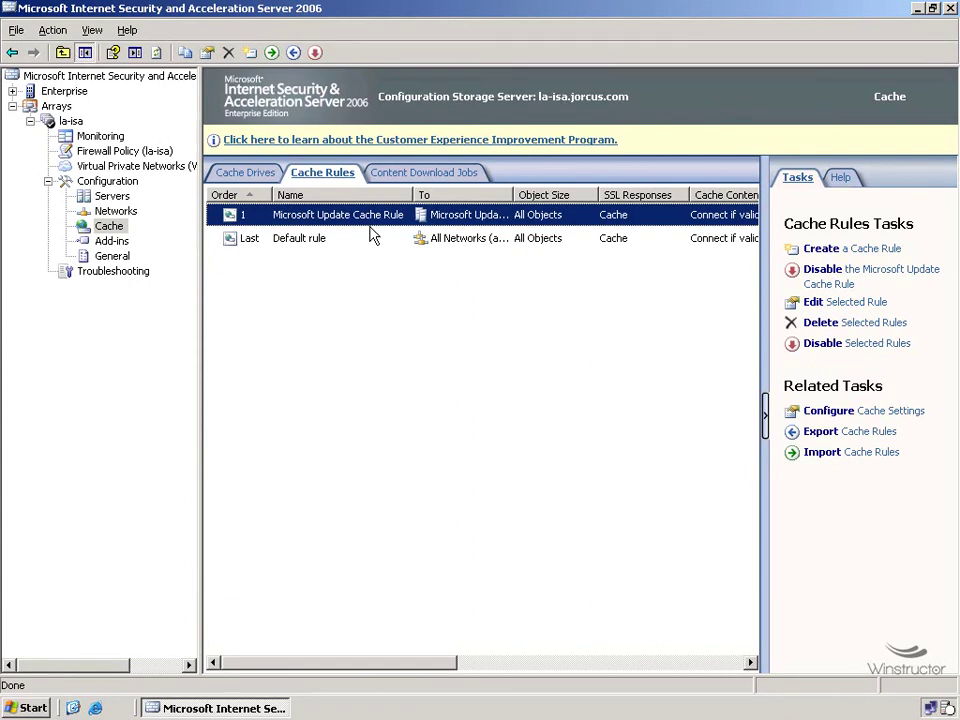
left_click(374, 243)
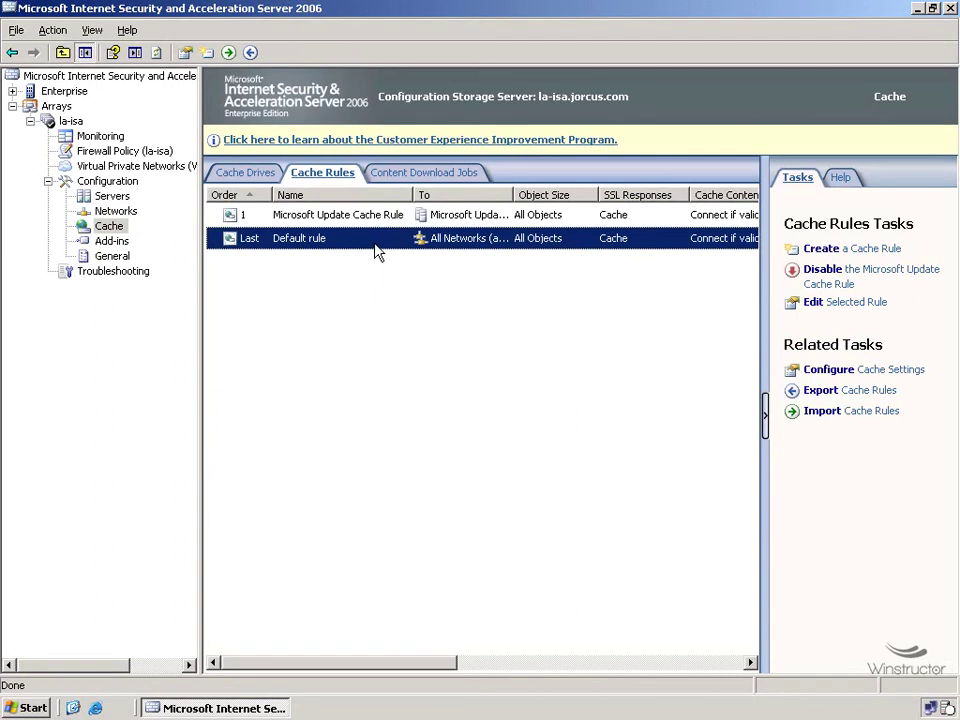
right_click(377, 250)
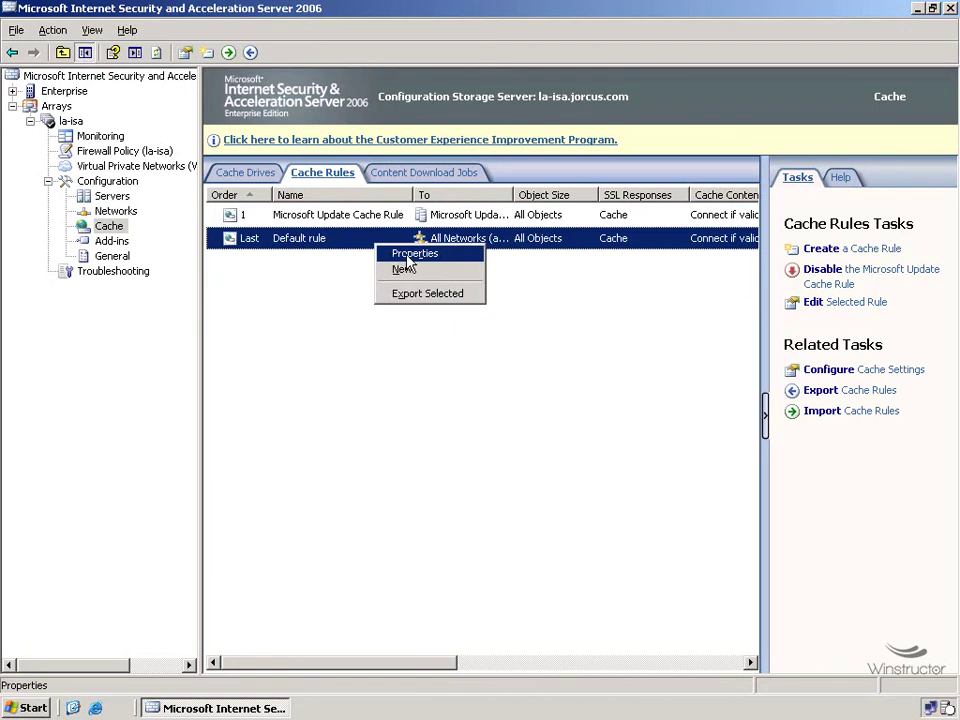
left_click(406, 255)
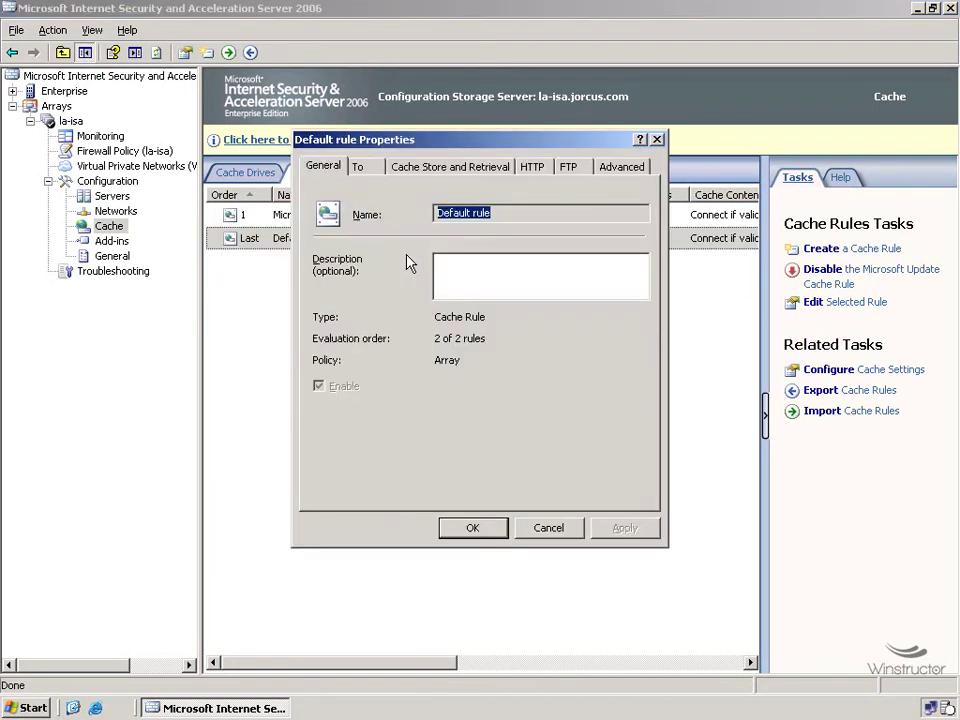
left_click(373, 168)
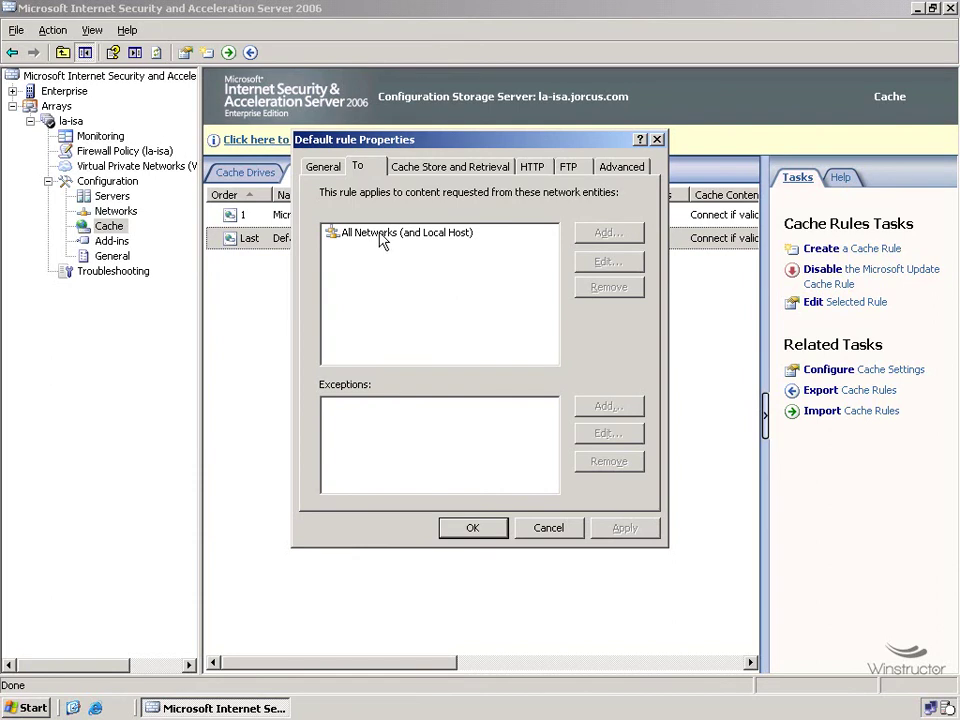
left_click(440, 168)
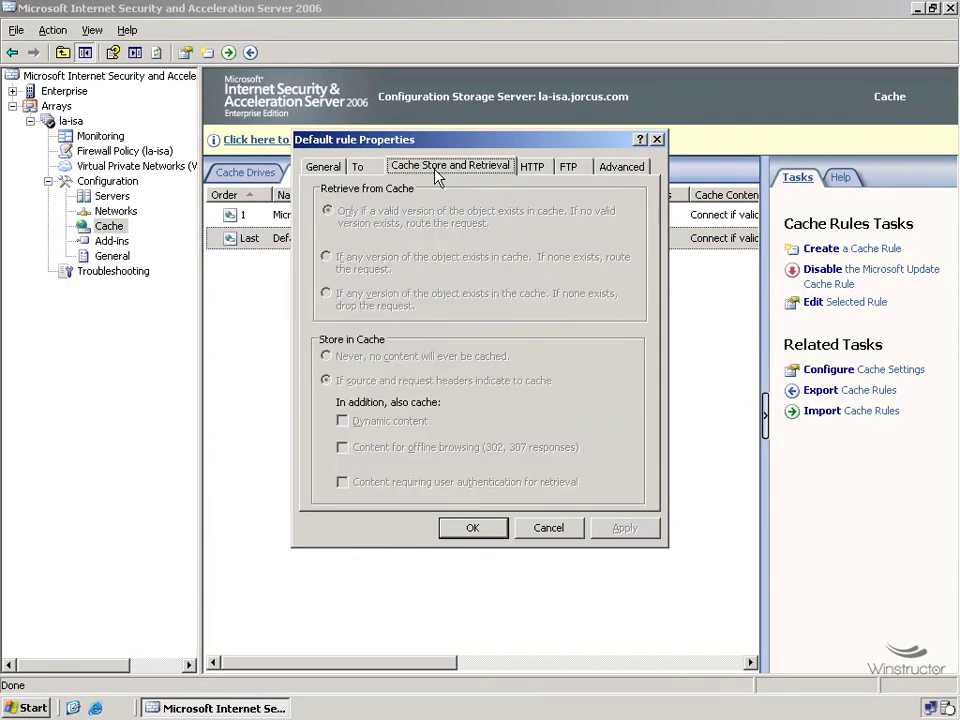
- Review the Default rule's HTTP, FTP and advanced caching settings, including the TTL values, and close the properties without changes
left_click(532, 167)
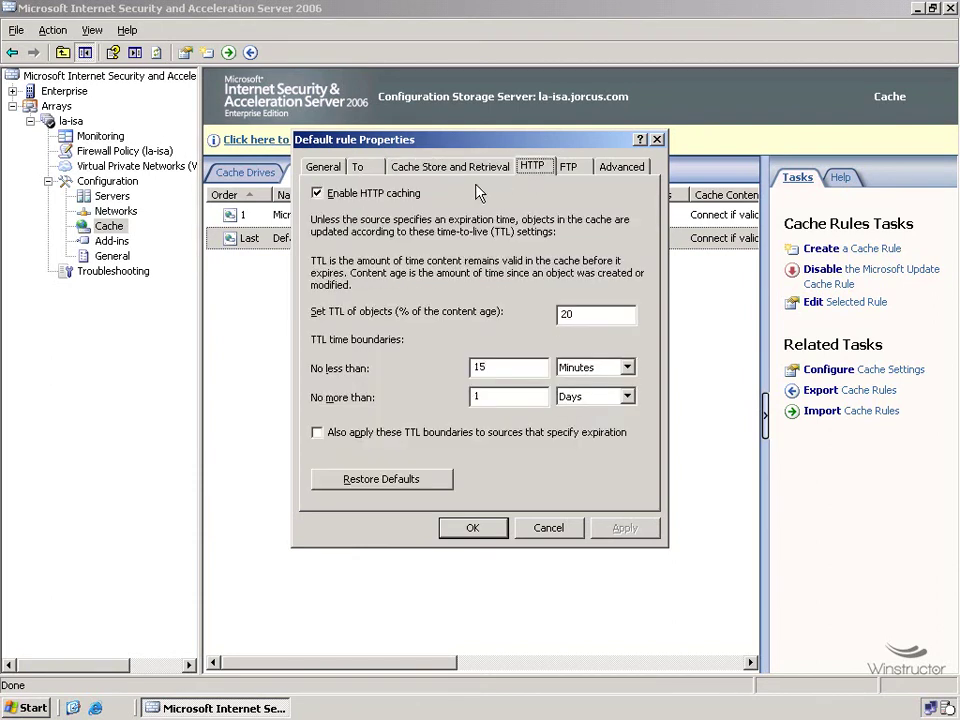
left_click(572, 167)
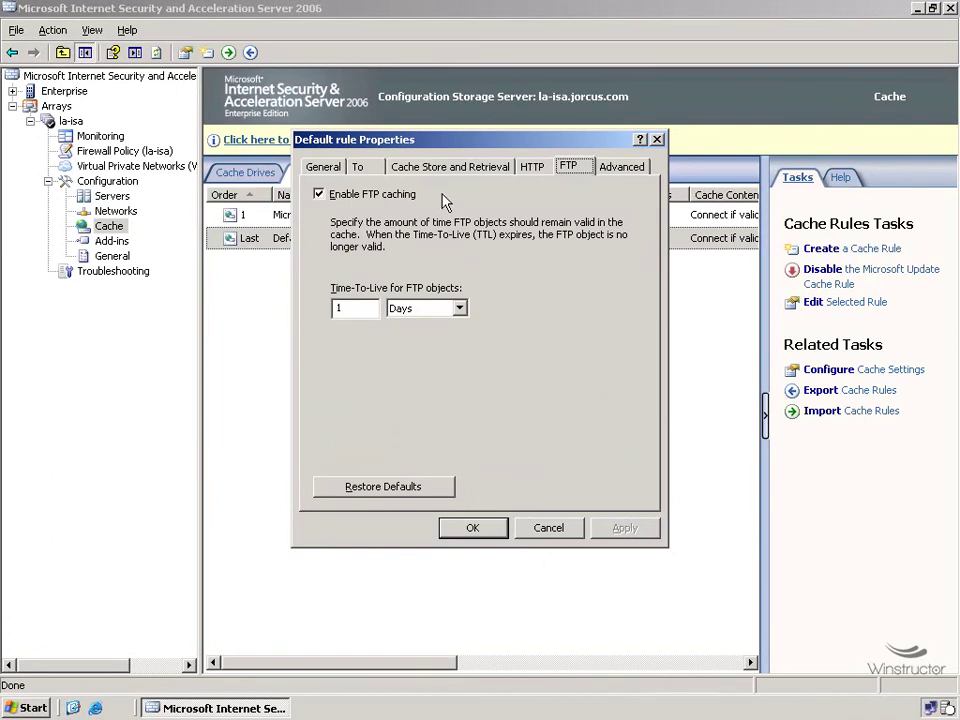
left_click(532, 167)
double_click(580, 314)
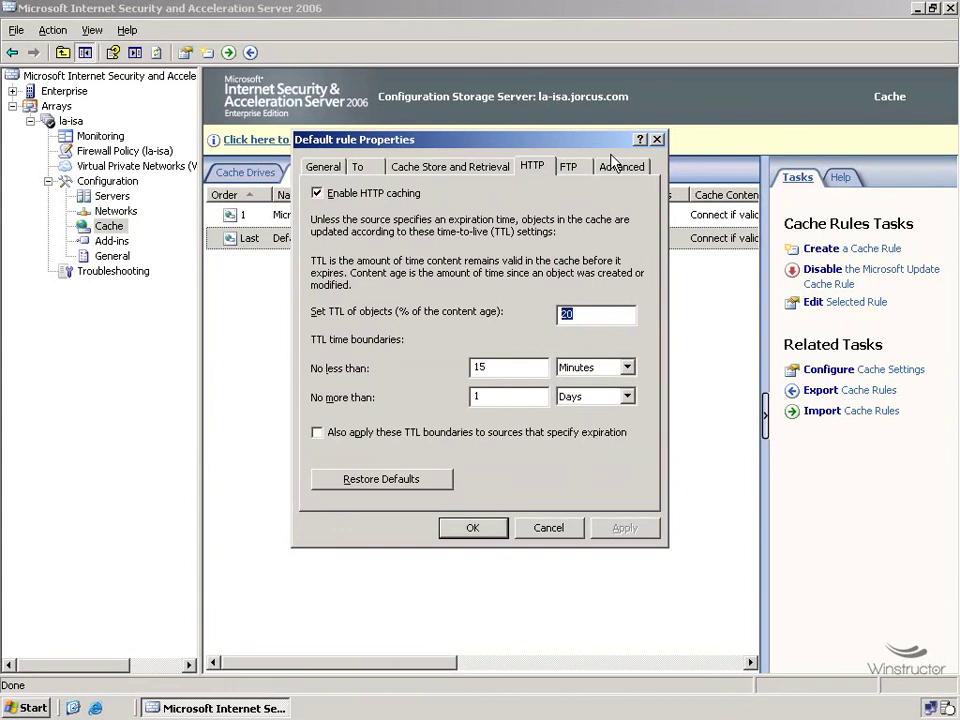
left_click(568, 166)
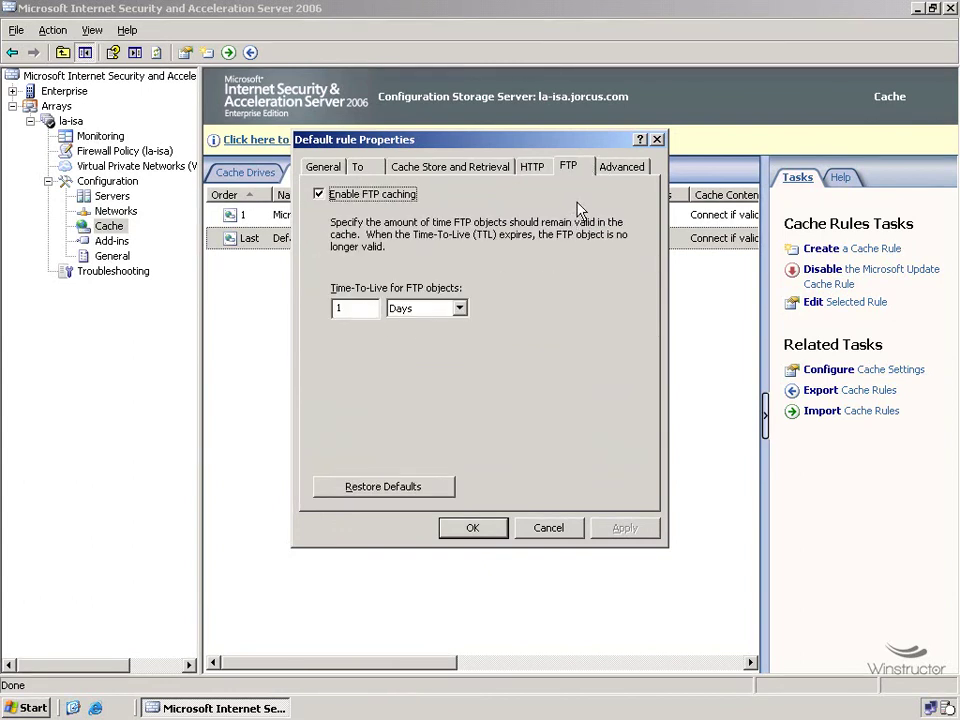
left_click(621, 168)
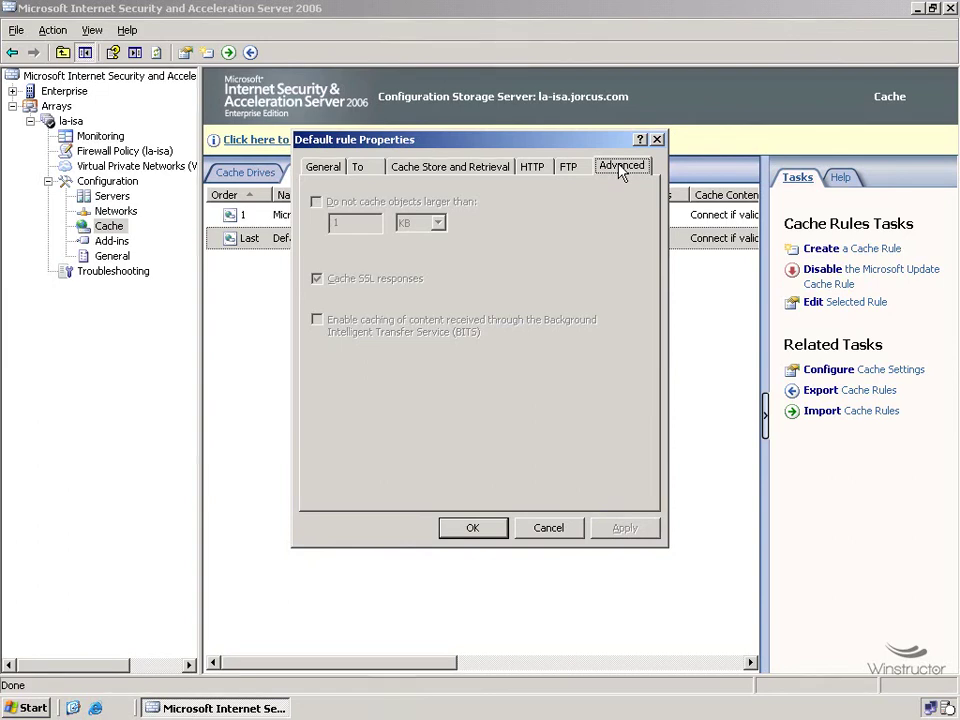
left_click(576, 528)
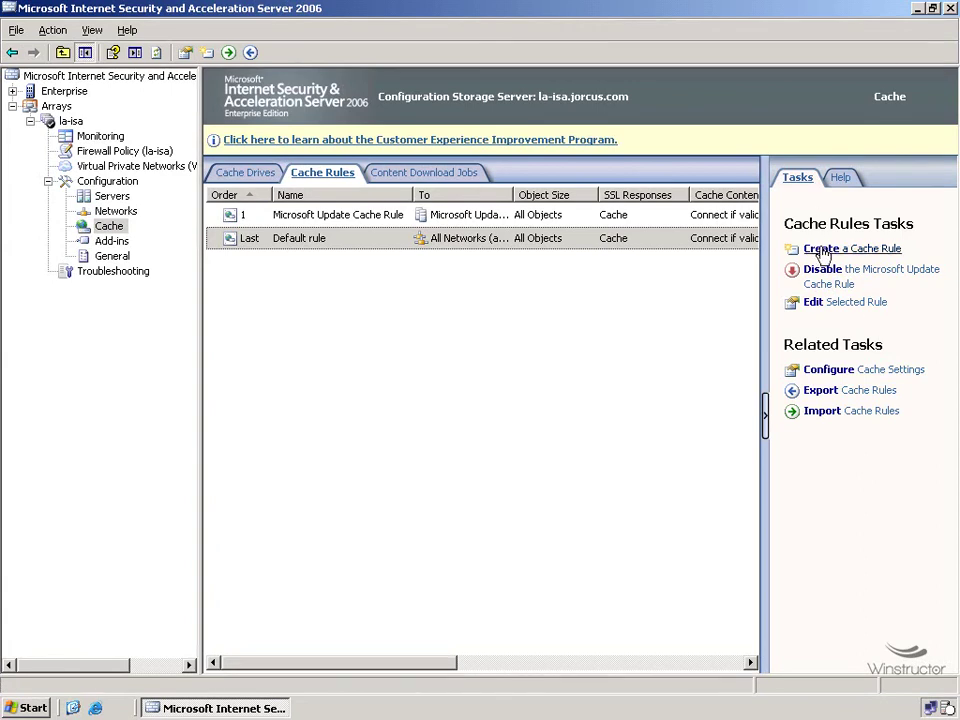
- Open the New Cache Rule Wizard and cancel it without creating a rule
left_click(872, 249)
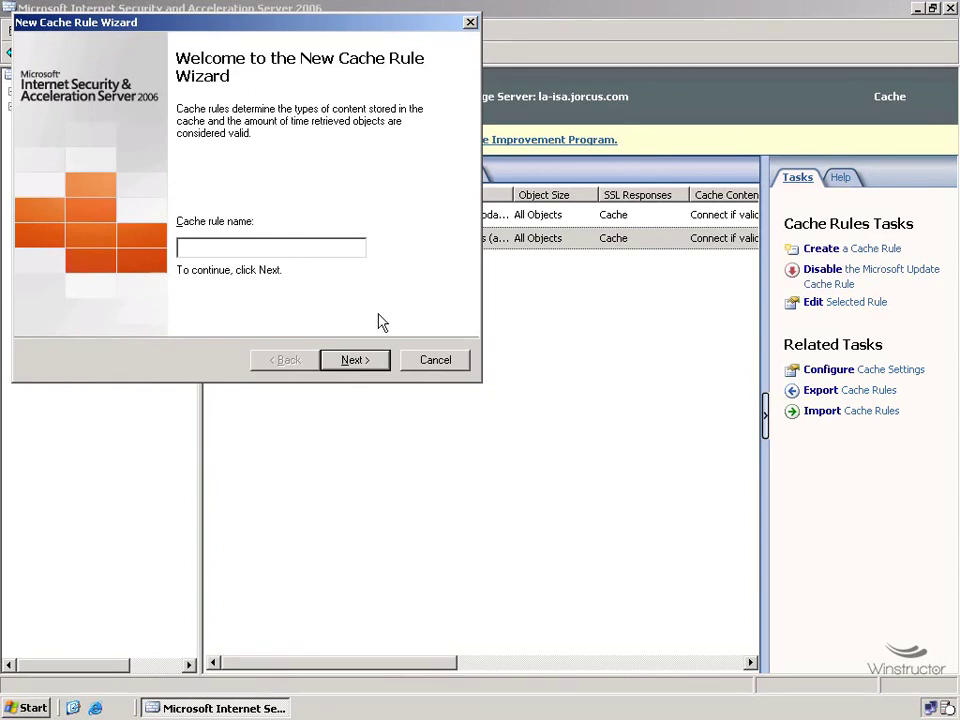
left_click(436, 364)
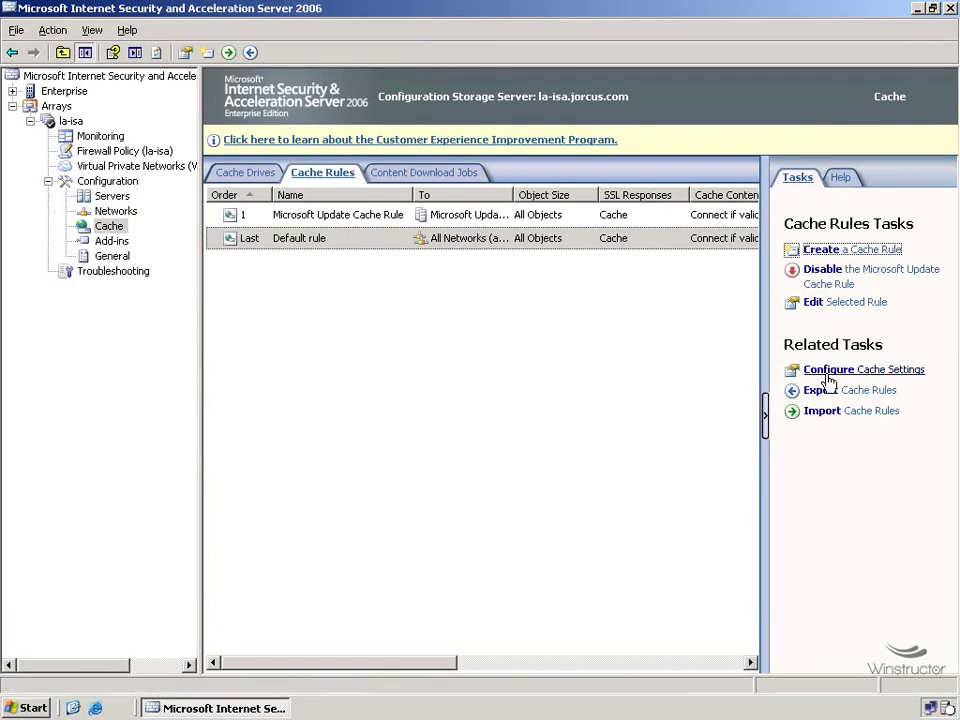
- Examine the array's general and advanced cache settings, including maximum URL size, expired-object limits and memory percentage, and close them without changes
left_click(885, 377)
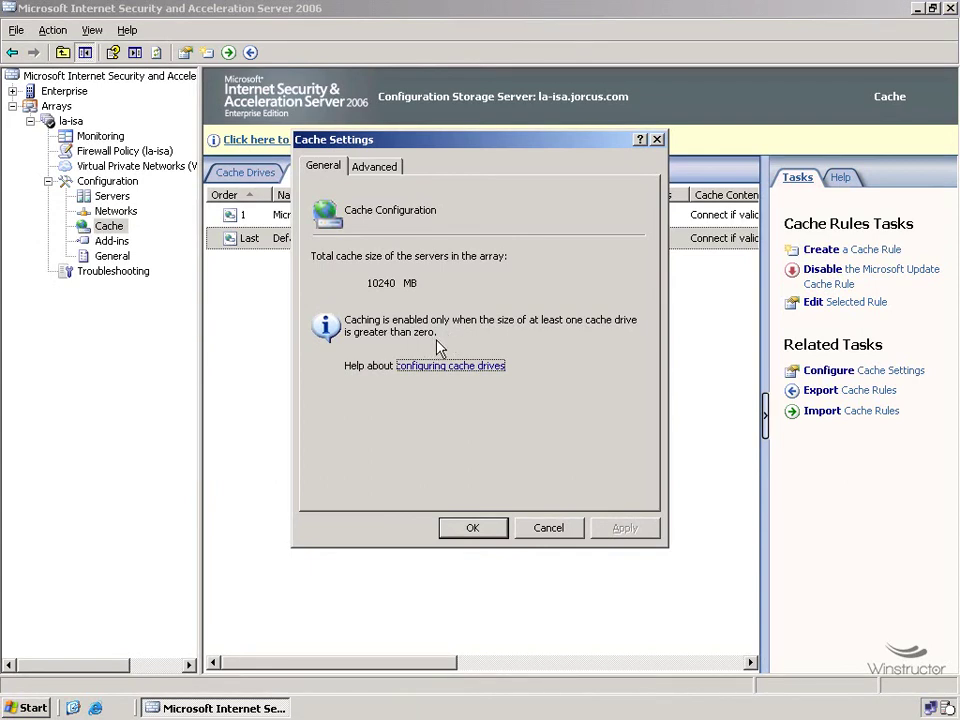
left_click(394, 168)
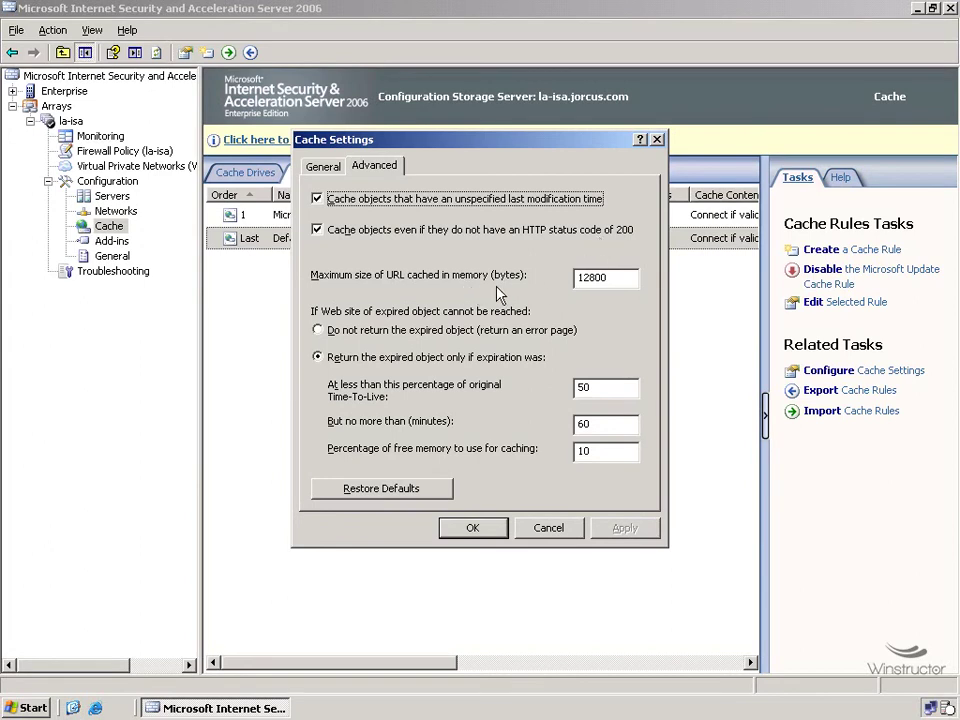
left_click_drag(590, 278, 617, 278)
left_click(636, 277)
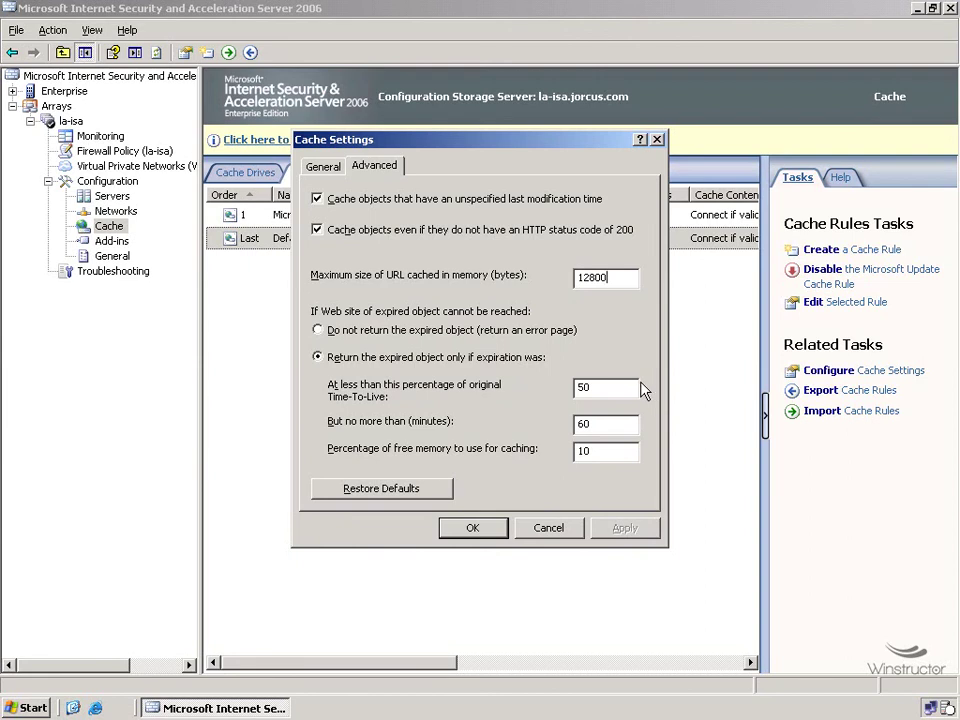
double_click(594, 392)
double_click(612, 424)
double_click(608, 456)
left_click(572, 527)
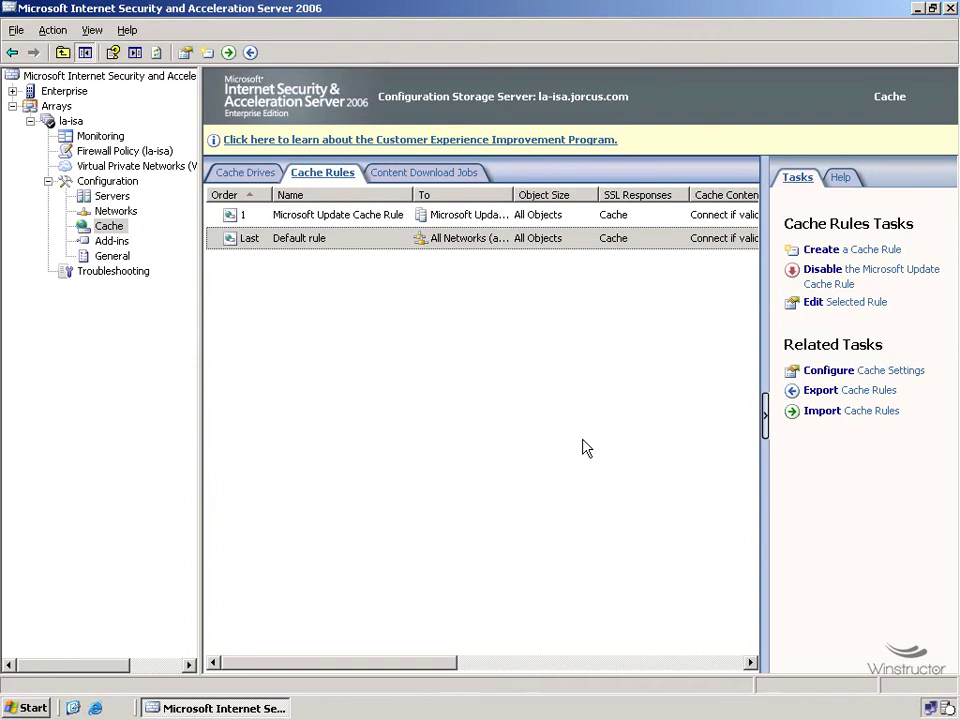
- Start a new cache rule named "Dont Cache Google" and continue to its destination settings
left_click(852, 250)
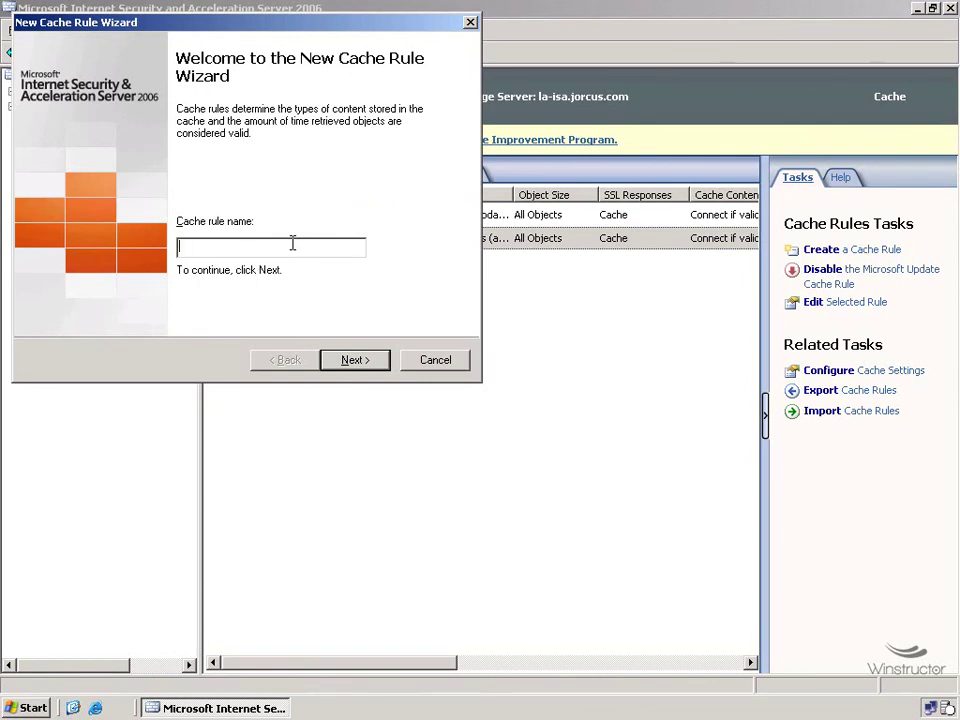
type("Dont Cache Google")
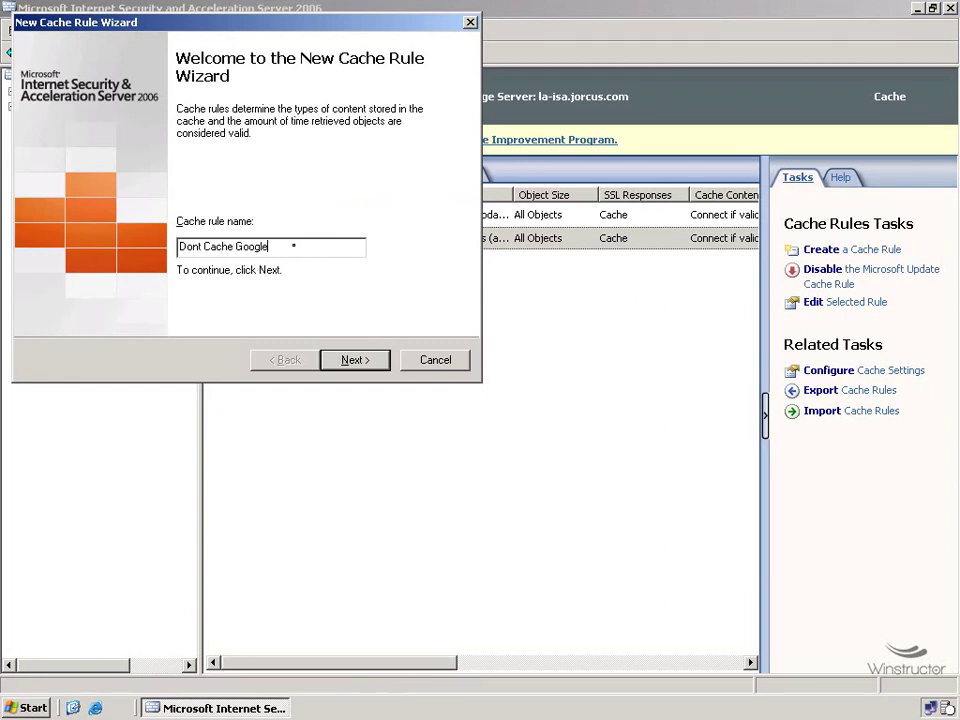
left_click(357, 366)
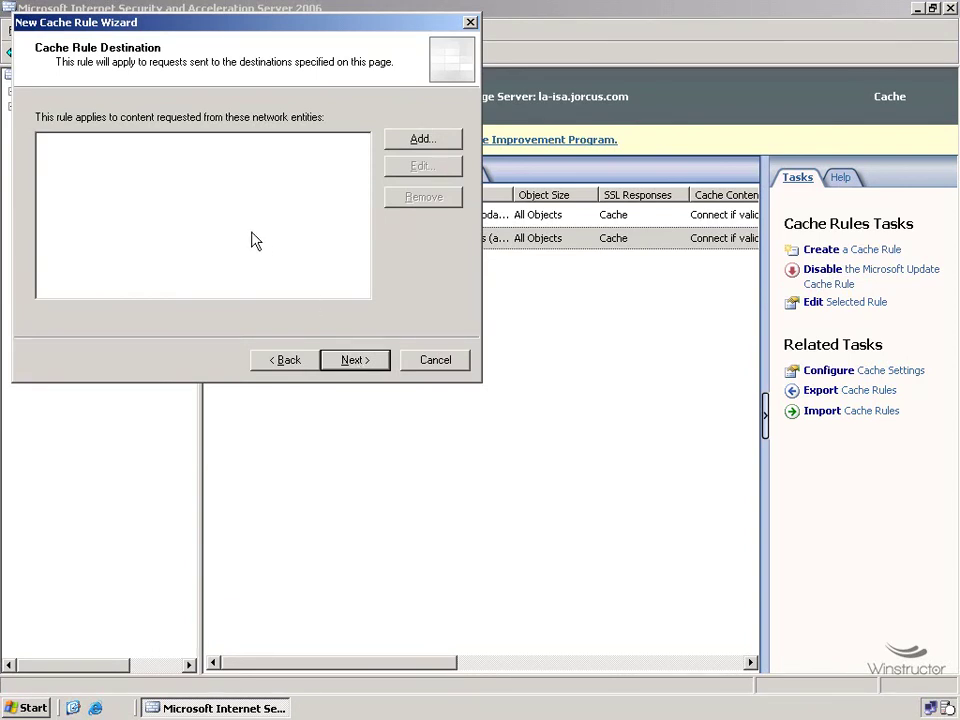
left_click(437, 141)
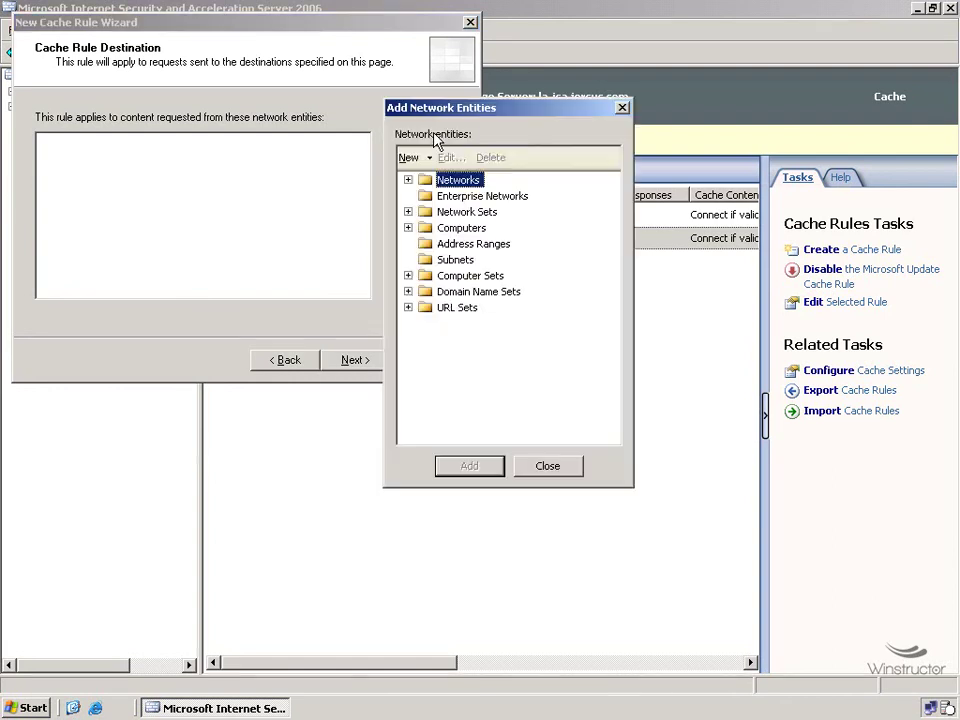
left_click(431, 160)
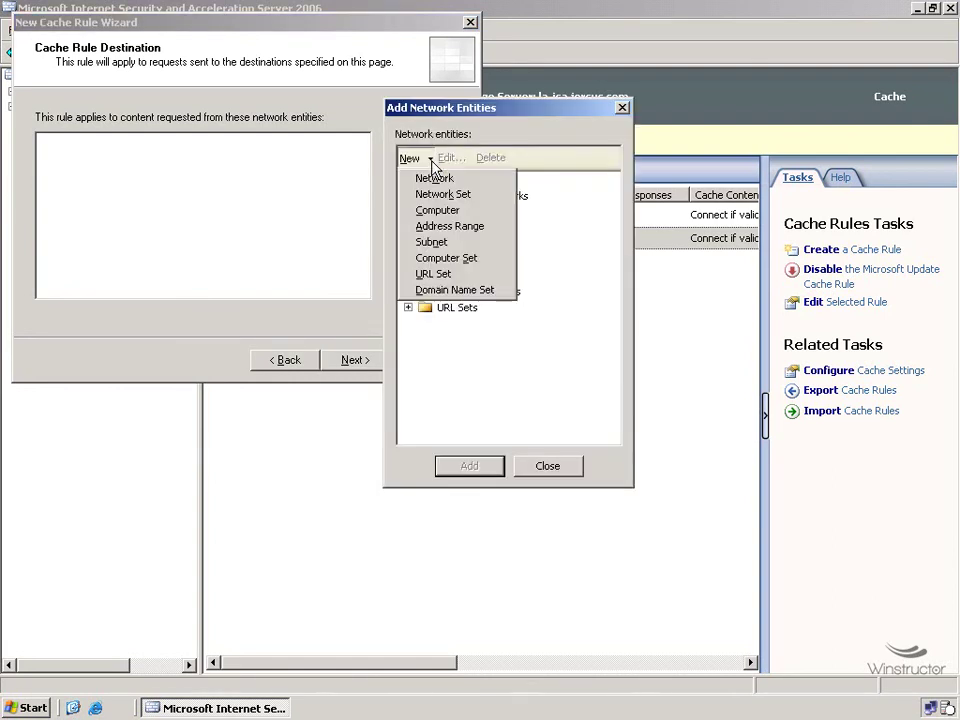
left_click(435, 275)
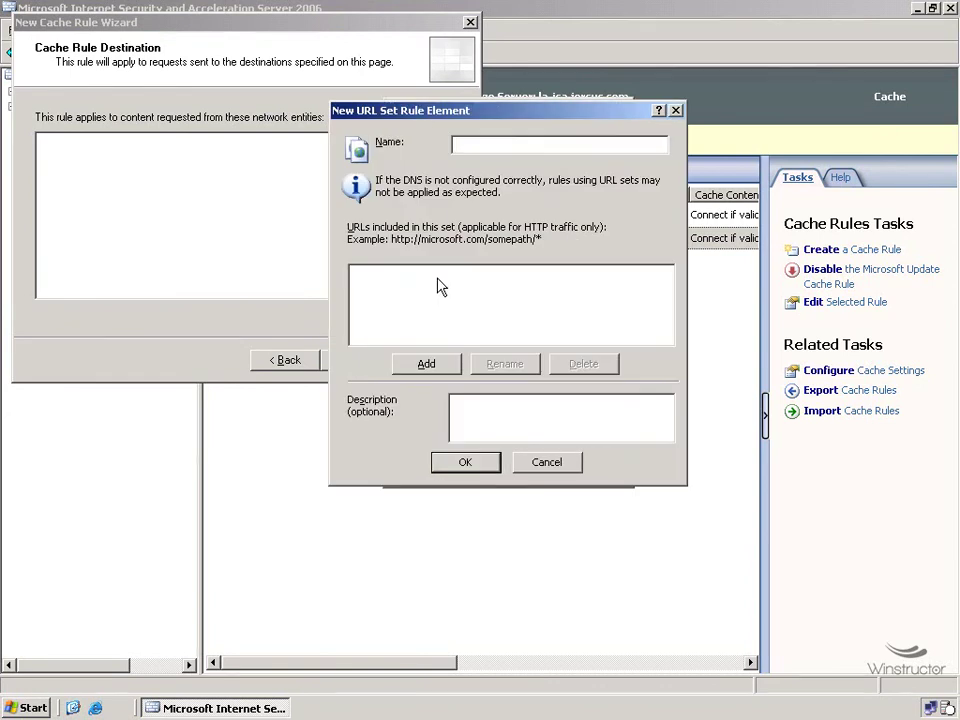
type("Google.com")
left_click(448, 367)
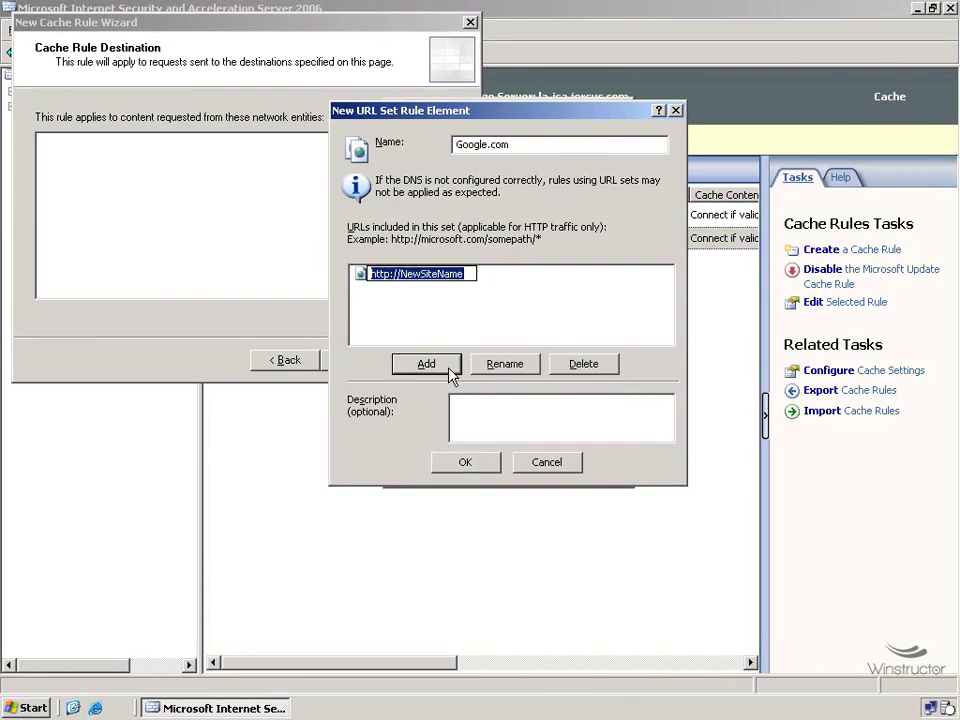
left_click_drag(401, 274, 530, 283)
type("www.gh")
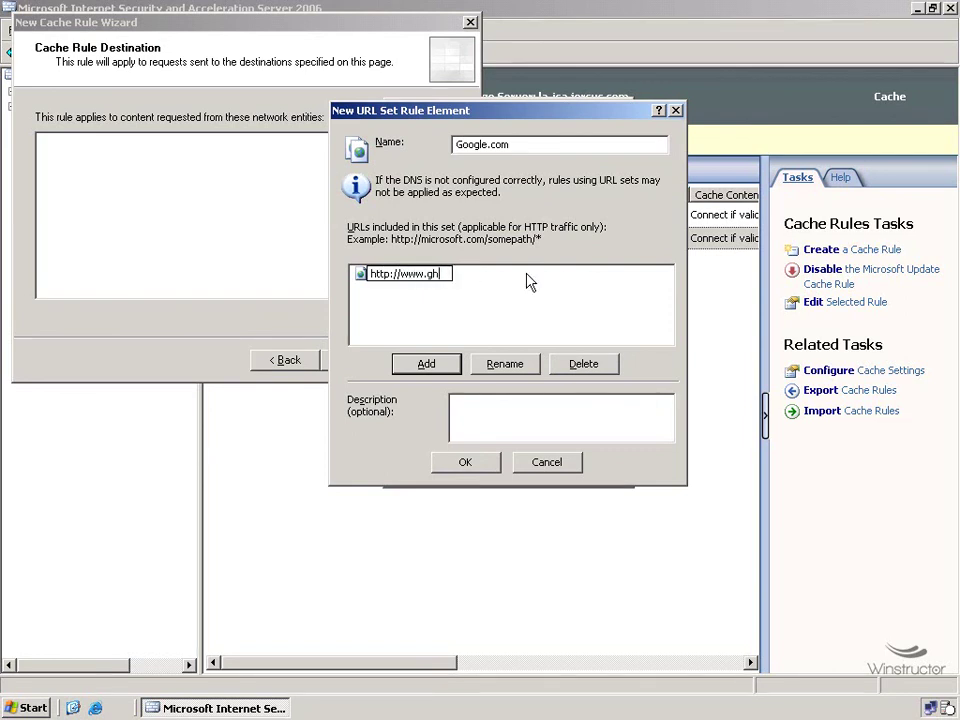
key("BackSpace")
type("oogle.com")
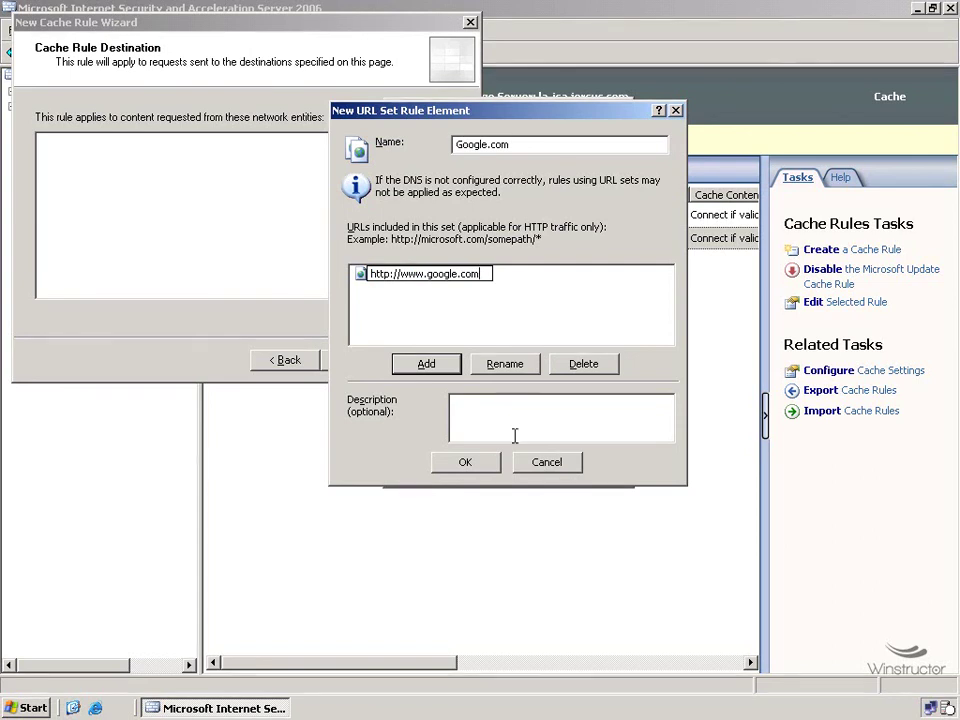
left_click(497, 407)
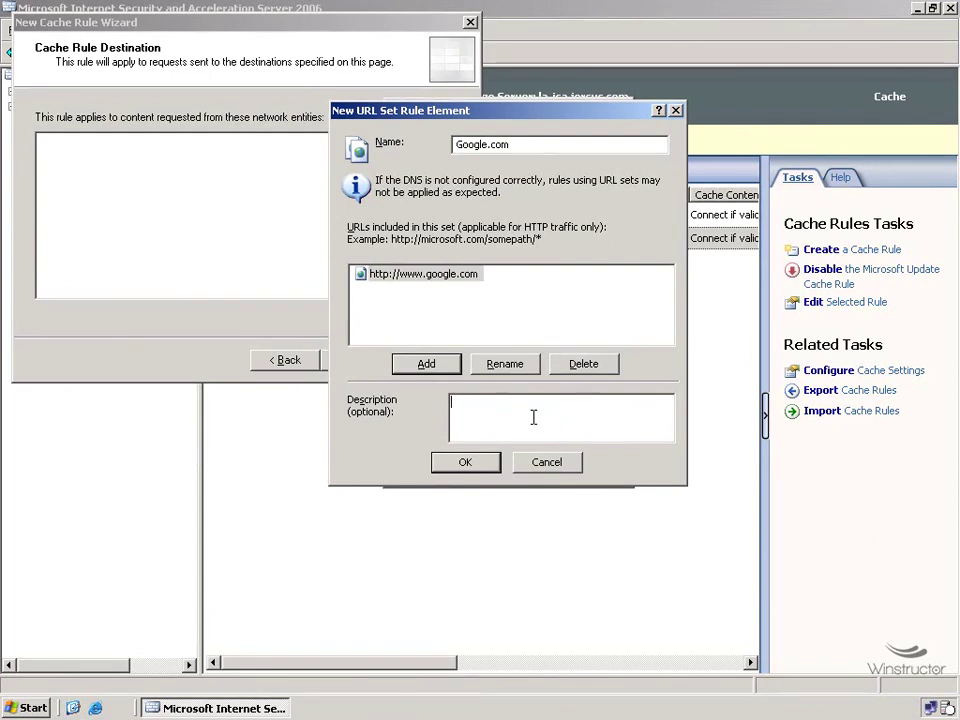
left_click(487, 468)
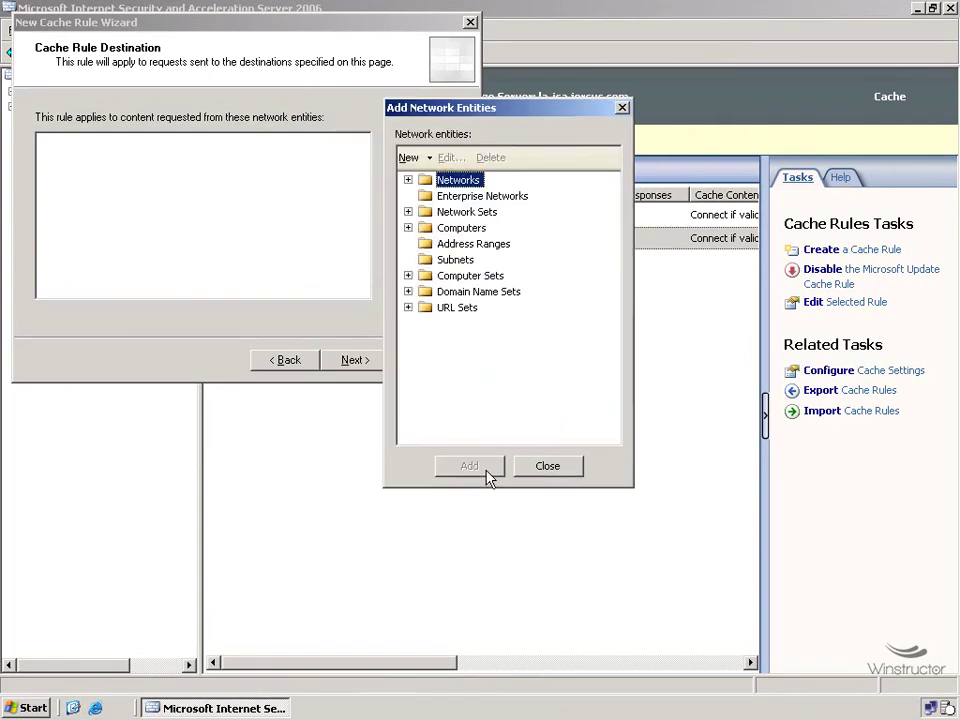
- Add the Google.com URL set as the new cache rule's destination and finish adding network entities
left_click(408, 307)
left_click(470, 342)
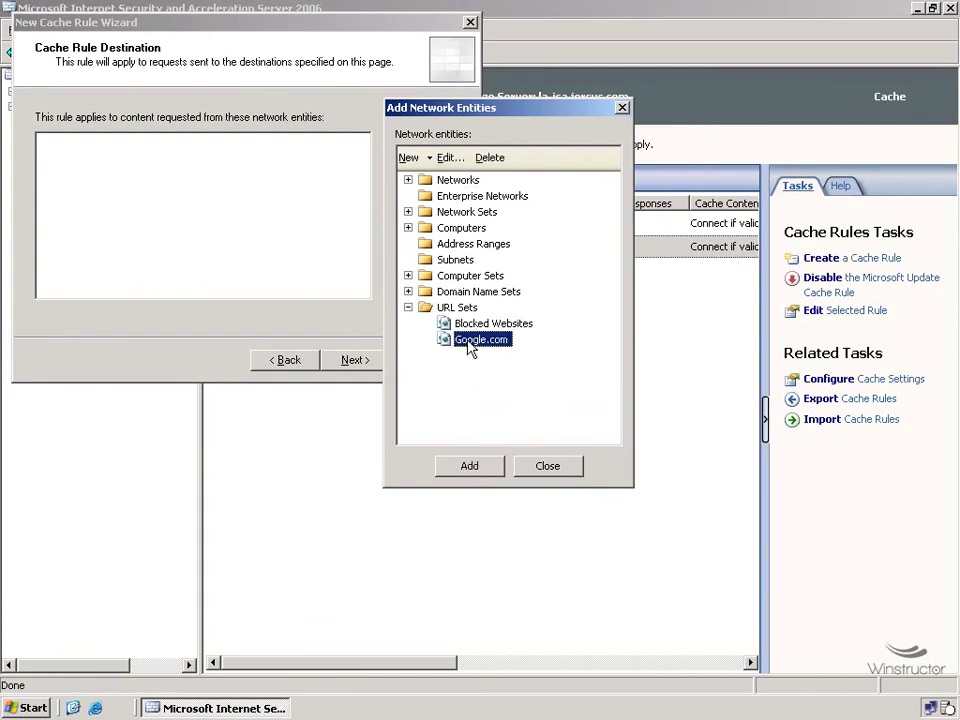
left_click(474, 465)
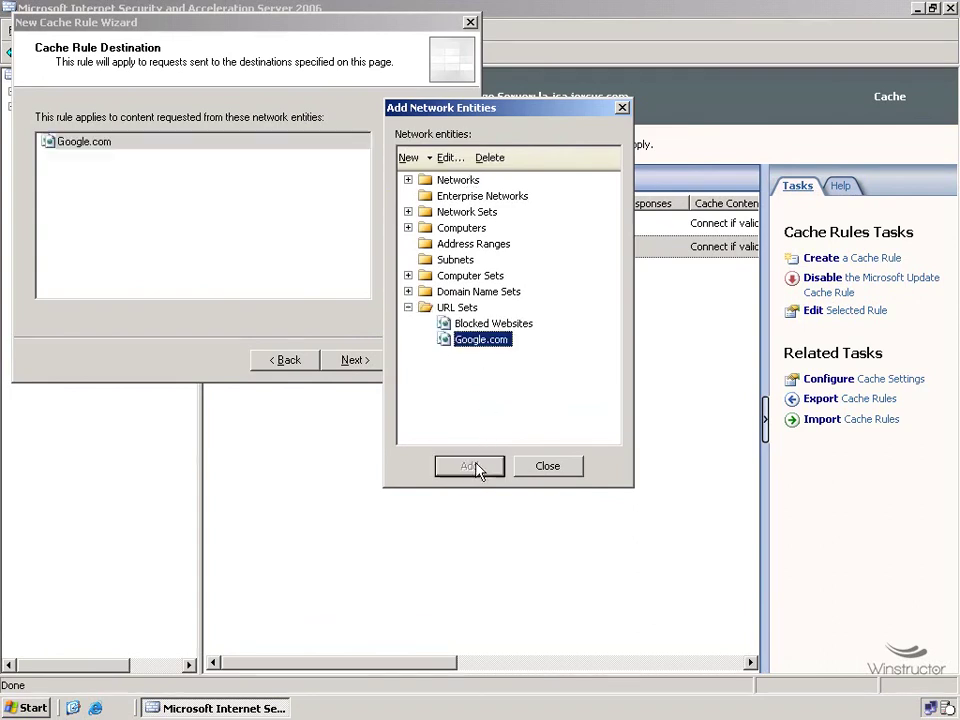
left_click(546, 470)
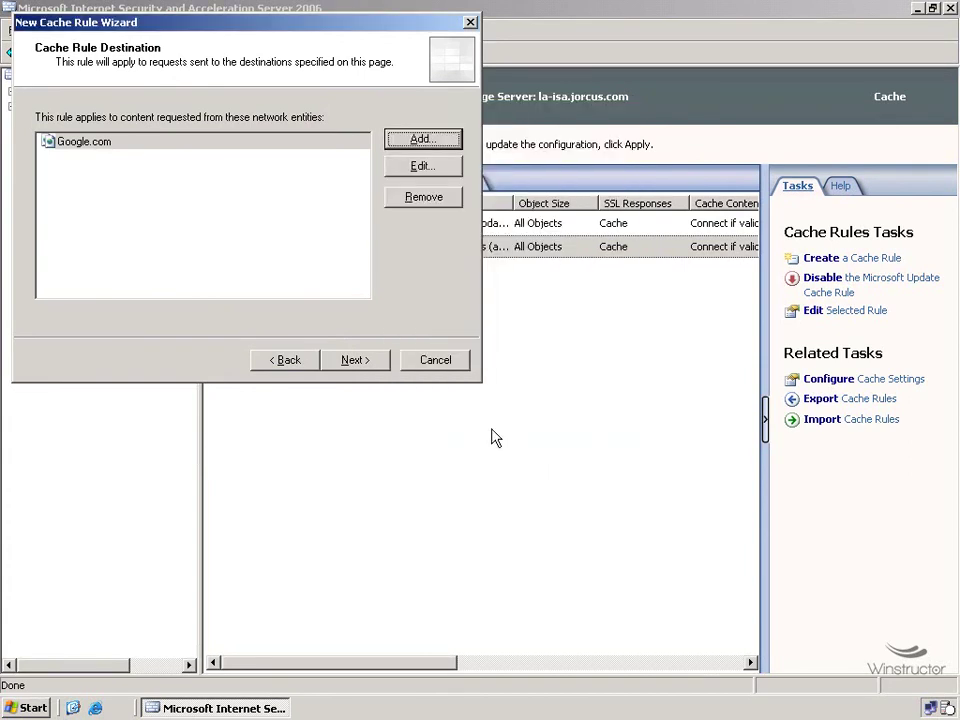
- Complete the Google cache rule so it retrieves any cached version, otherwise routes requests to the server, and never stores content in the cache
left_click(376, 367)
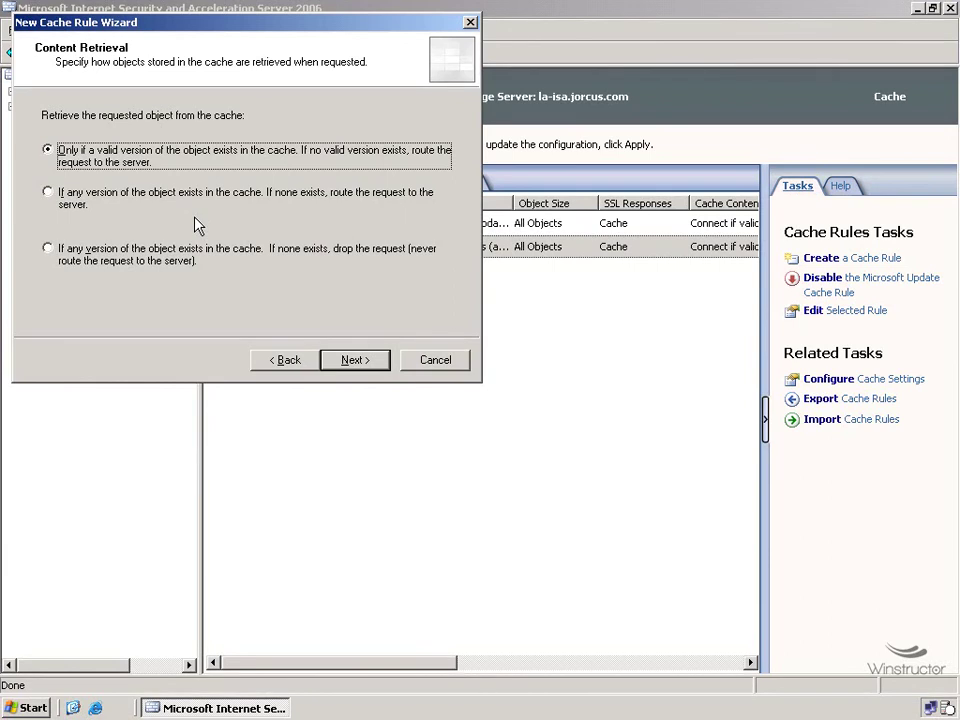
left_click(355, 360)
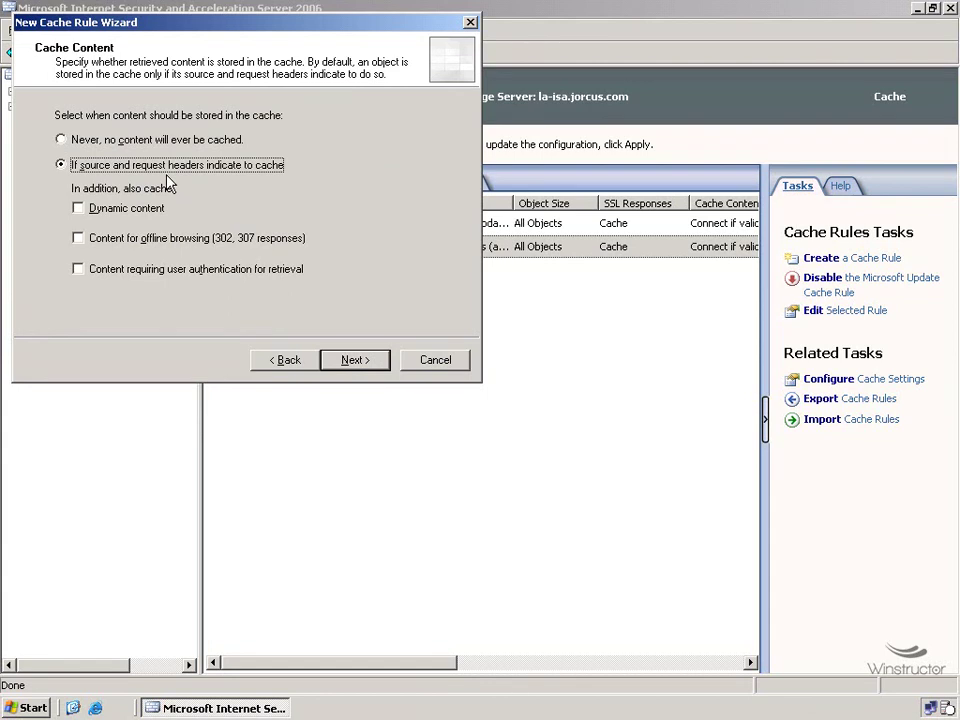
left_click(150, 142)
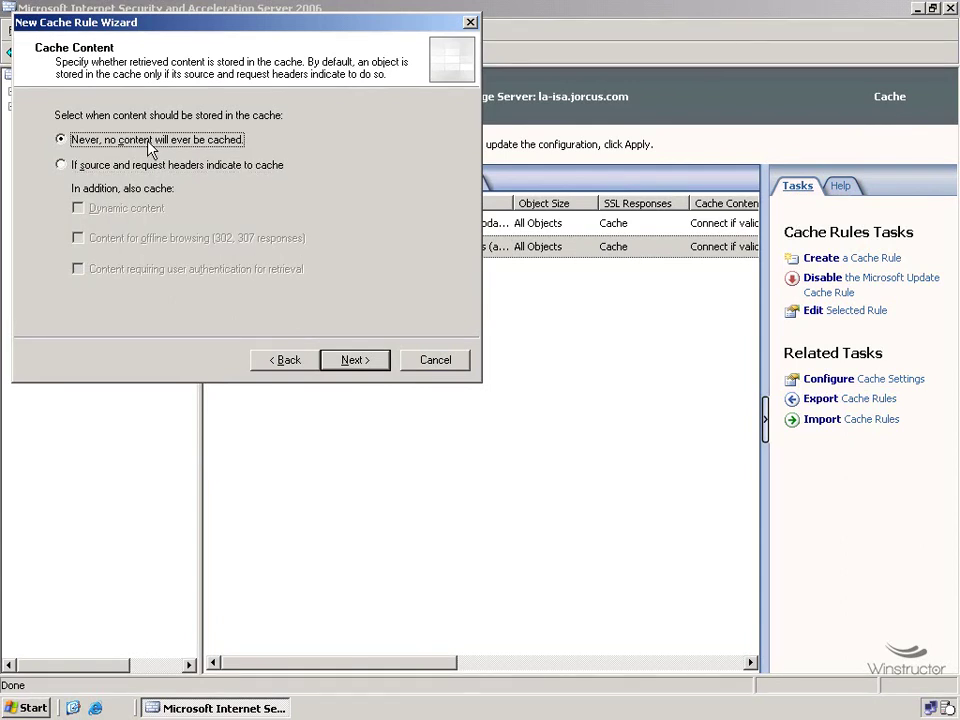
left_click(289, 361)
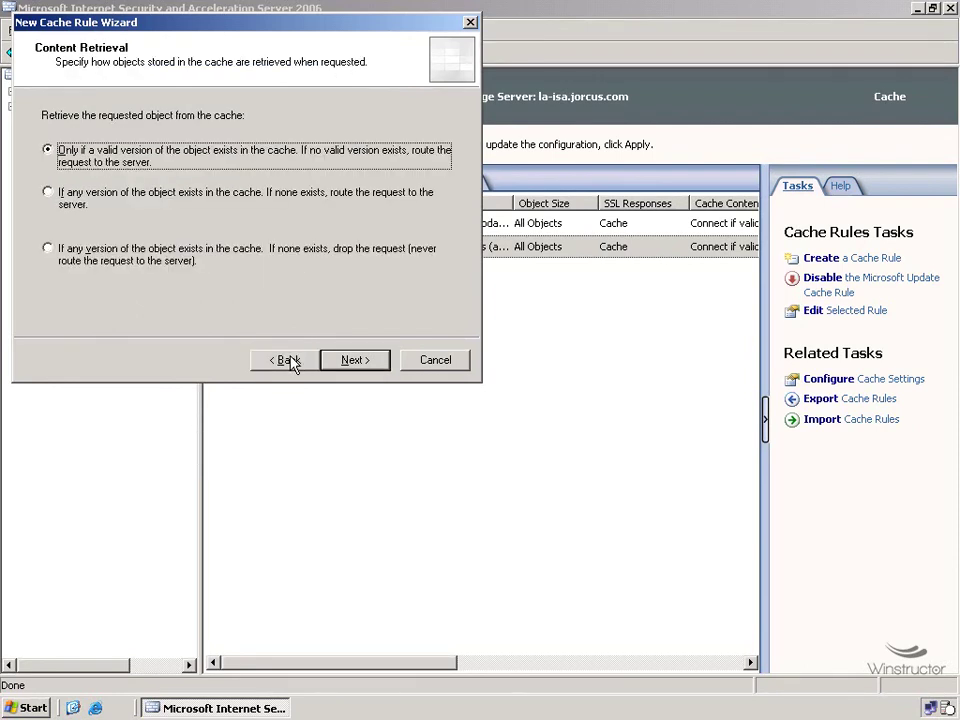
left_click(174, 202)
left_click(350, 361)
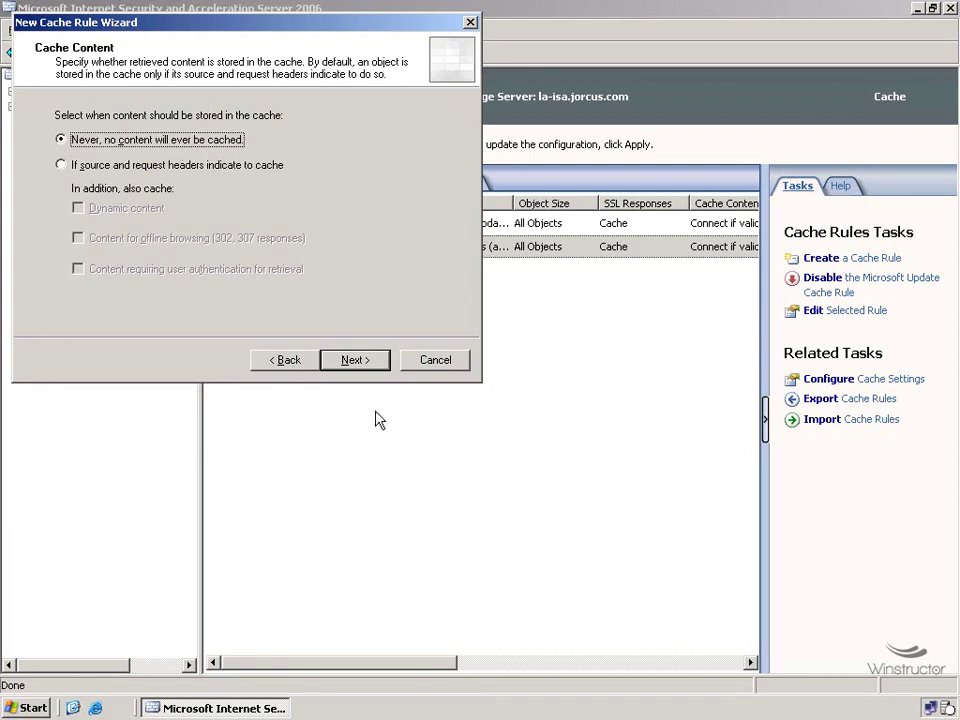
left_click(366, 366)
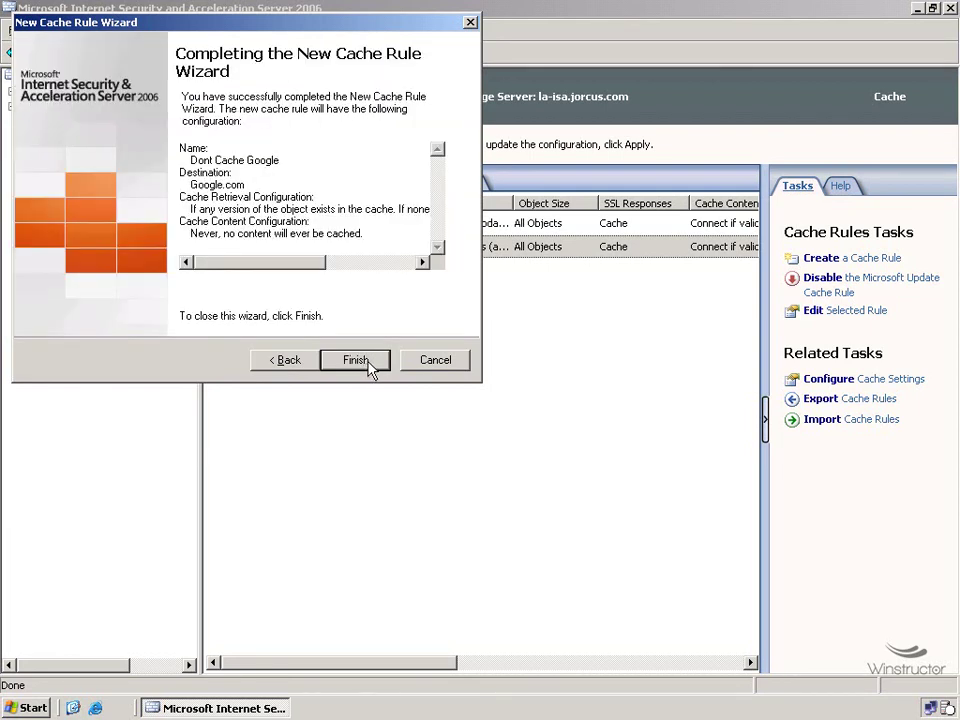
left_click(368, 364)
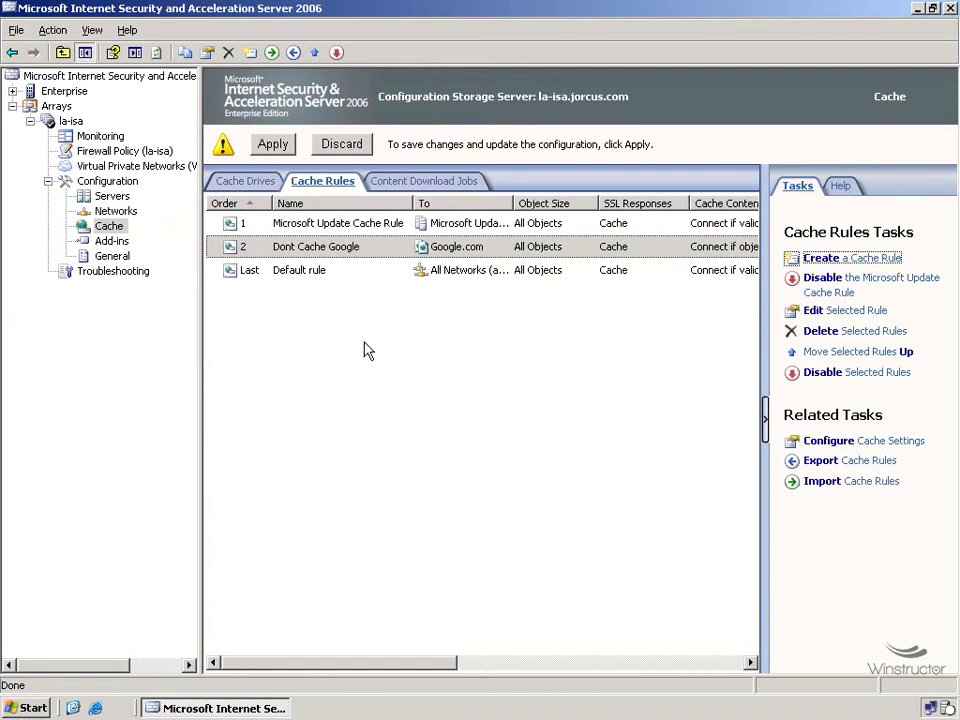
- Open the Google.com URL set used by the new cache rule and rename it "Search Engines"
left_click(447, 254)
double_click(447, 254)
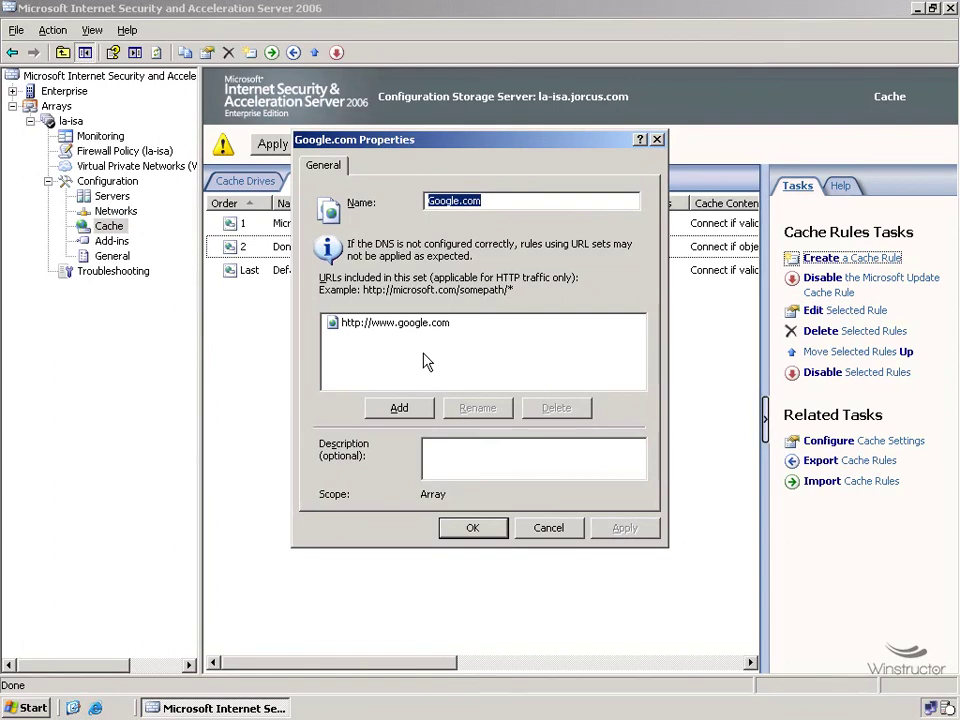
left_click(506, 201)
double_click(506, 201)
type("Se")
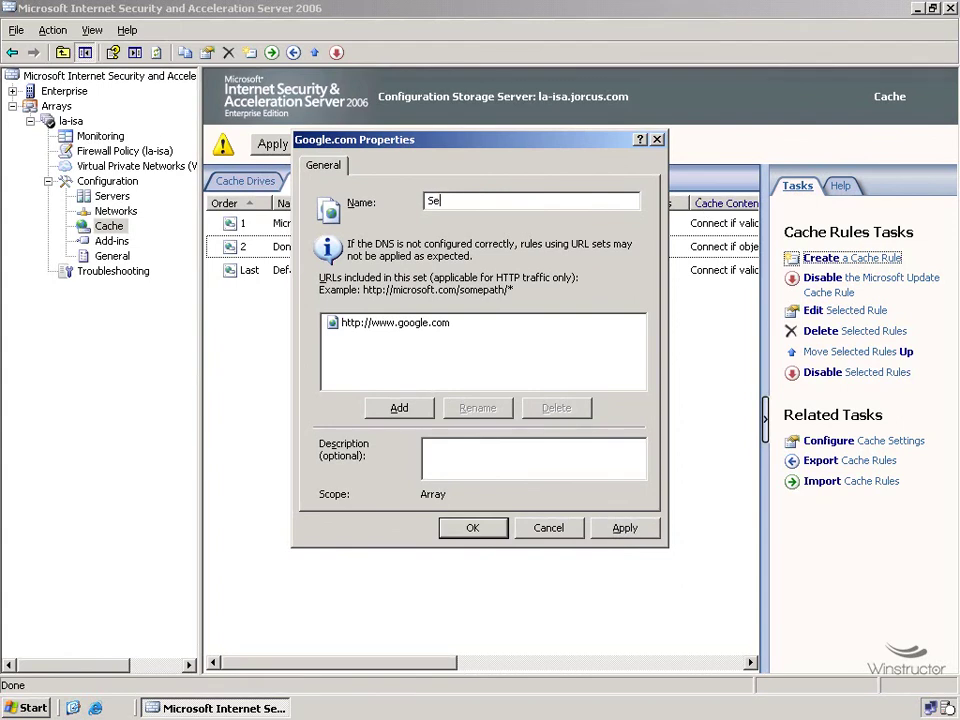
type("arch Engines")
left_click(400, 408)
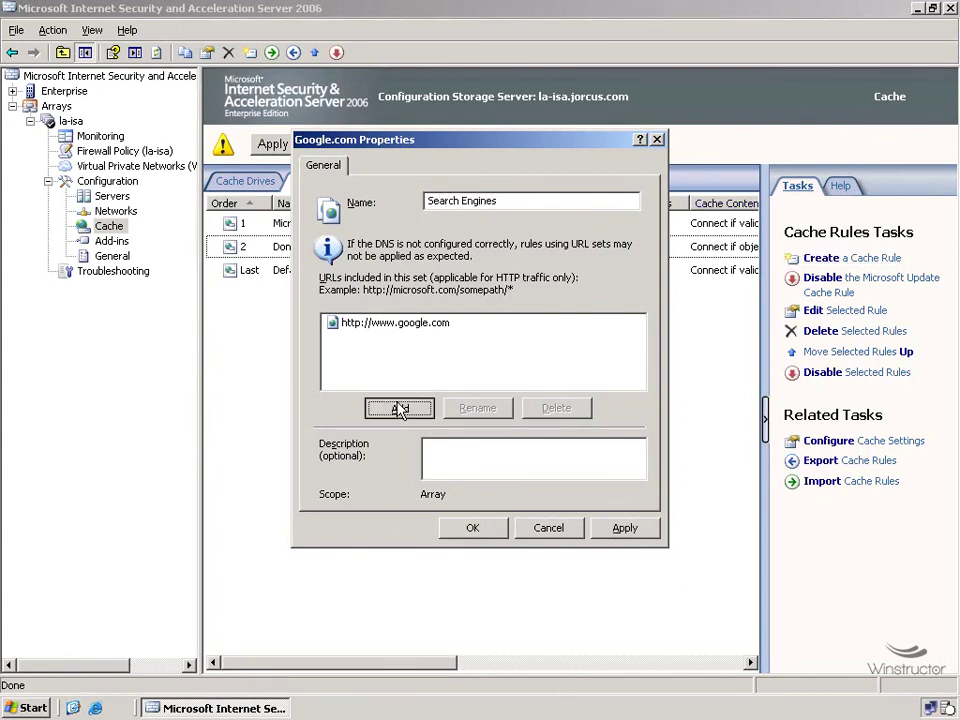
left_click_drag(373, 340, 461, 352)
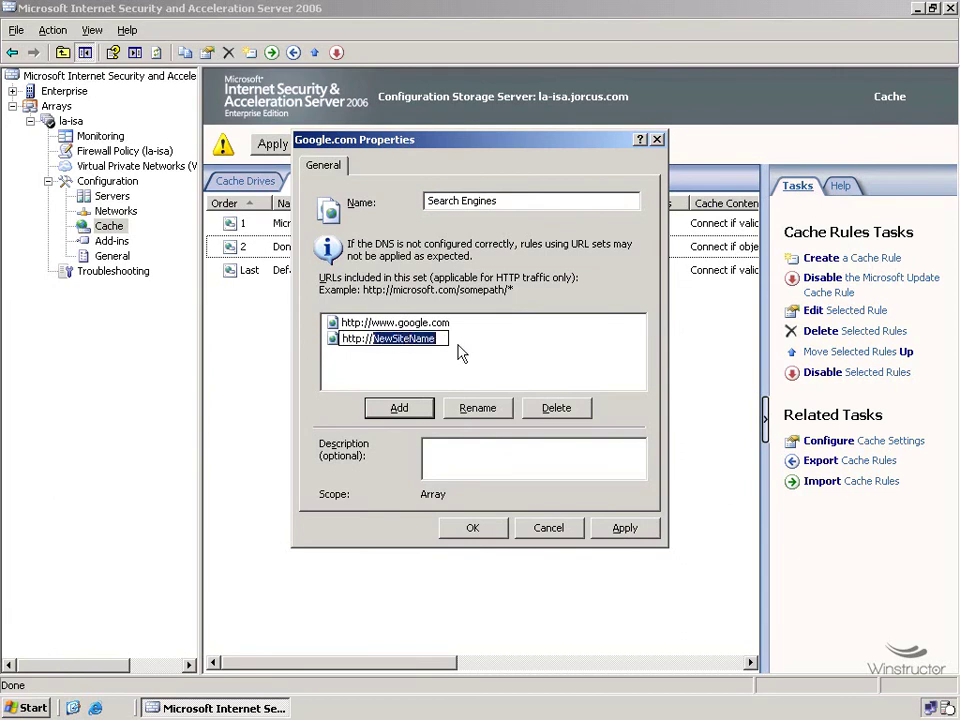
type("ww")
type("w.")
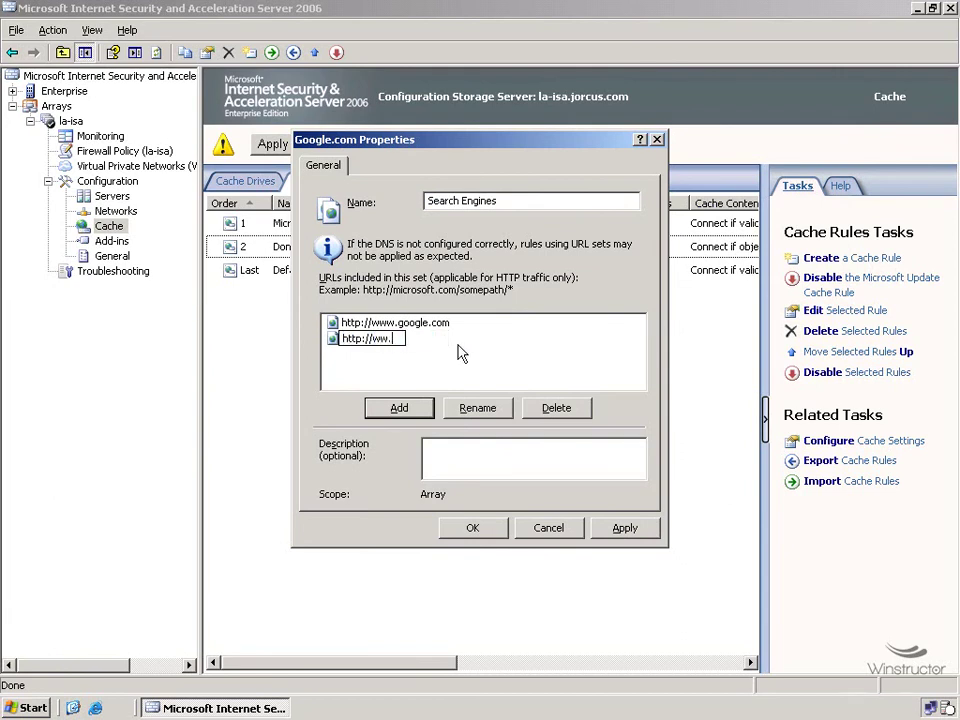
type("bing.com")
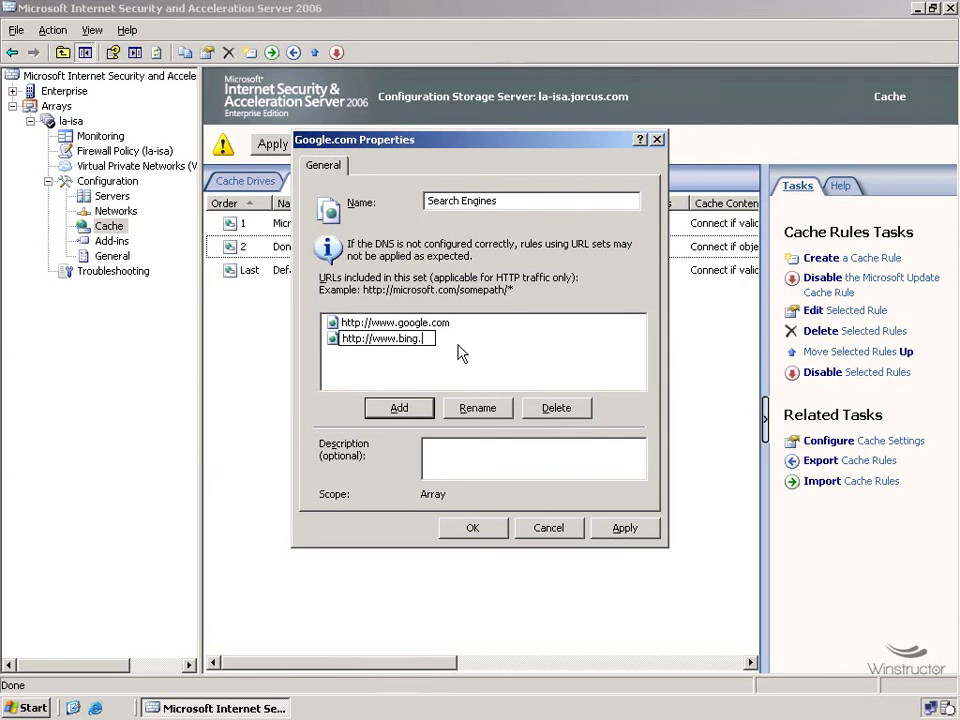
left_click(405, 410)
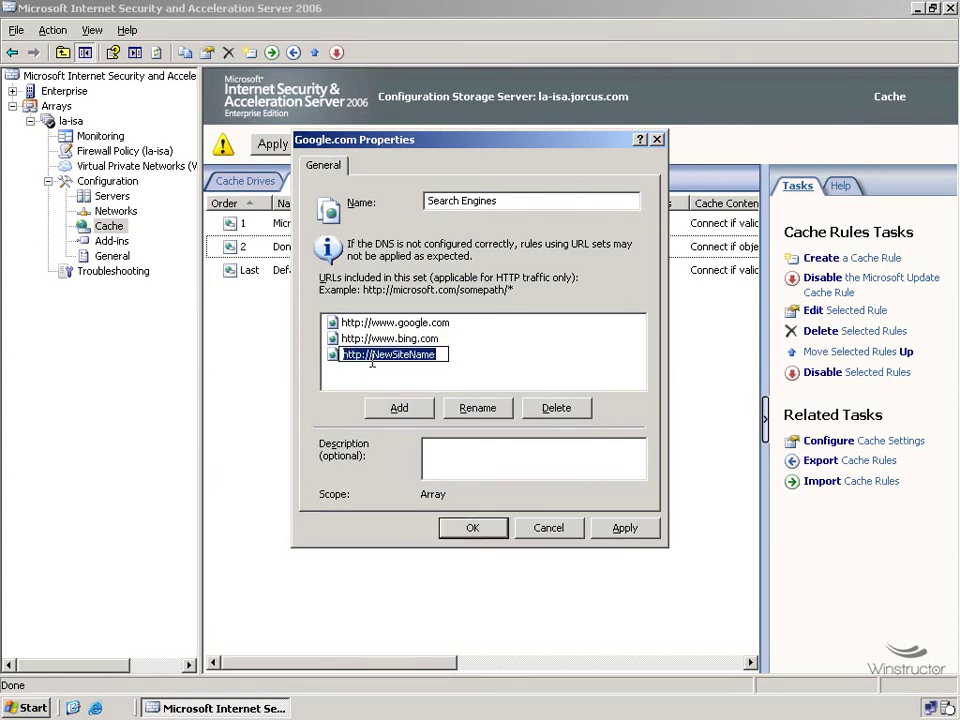
type("www")
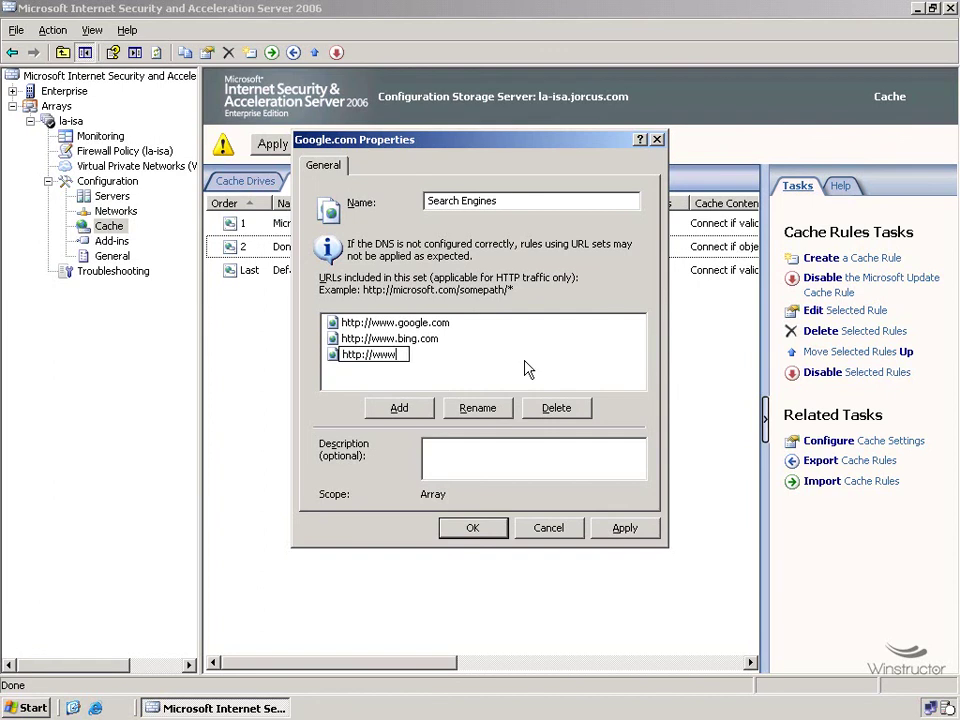
type(".yahoo.com")
key("Return")
left_click(528, 370)
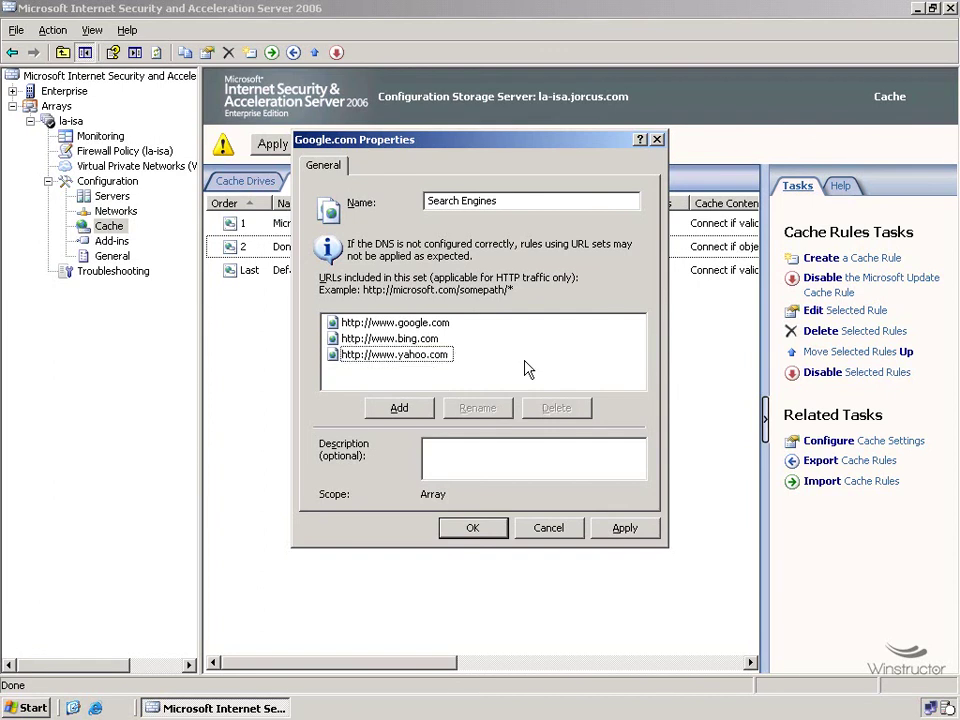
left_click(472, 531)
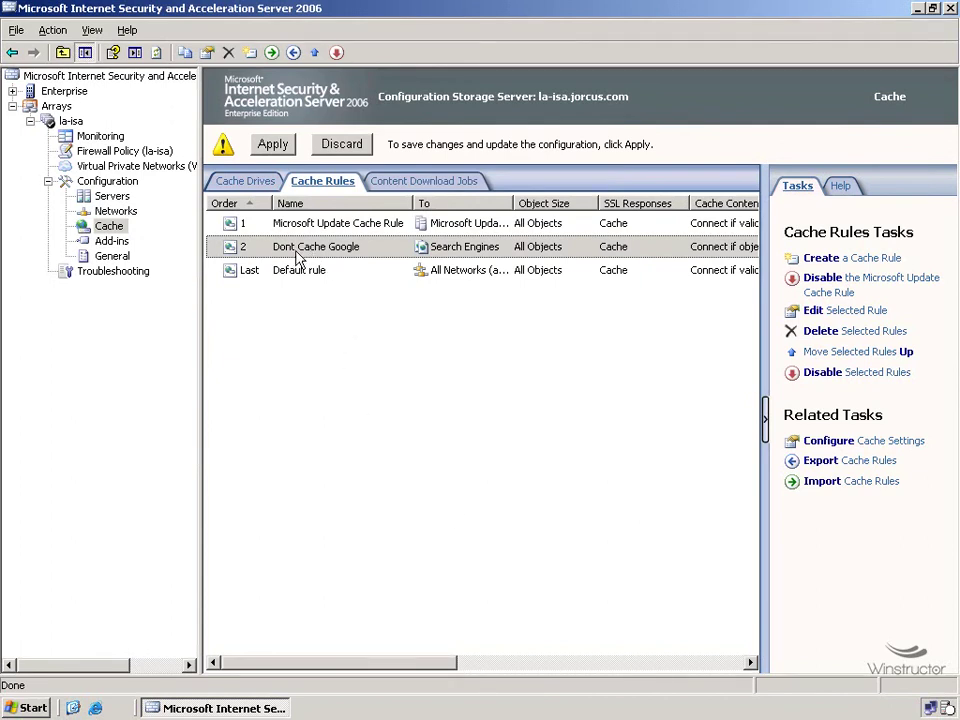
- Rename the "Dont Cache Google" cache rule to "Dont Cache Search Engines"
double_click(363, 255)
double_click(509, 212)
type("Search Engines")
left_click(478, 530)
- Check the destinations of the Dont Cache Search Engines rule without changing them, and apply the pending configuration changes
left_click(333, 251)
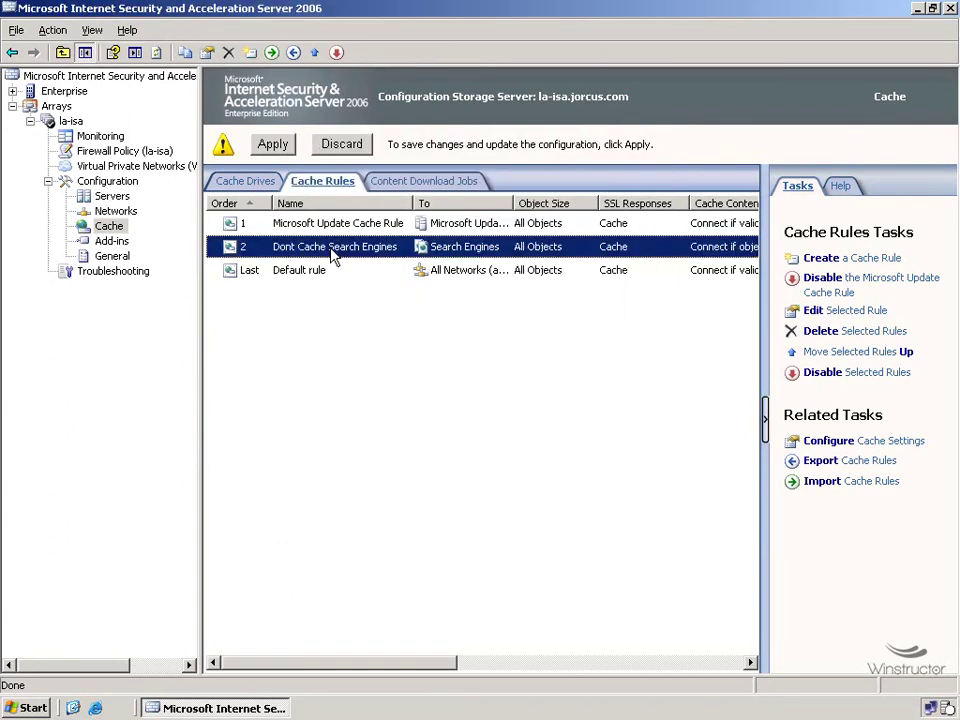
double_click(333, 256)
left_click(370, 170)
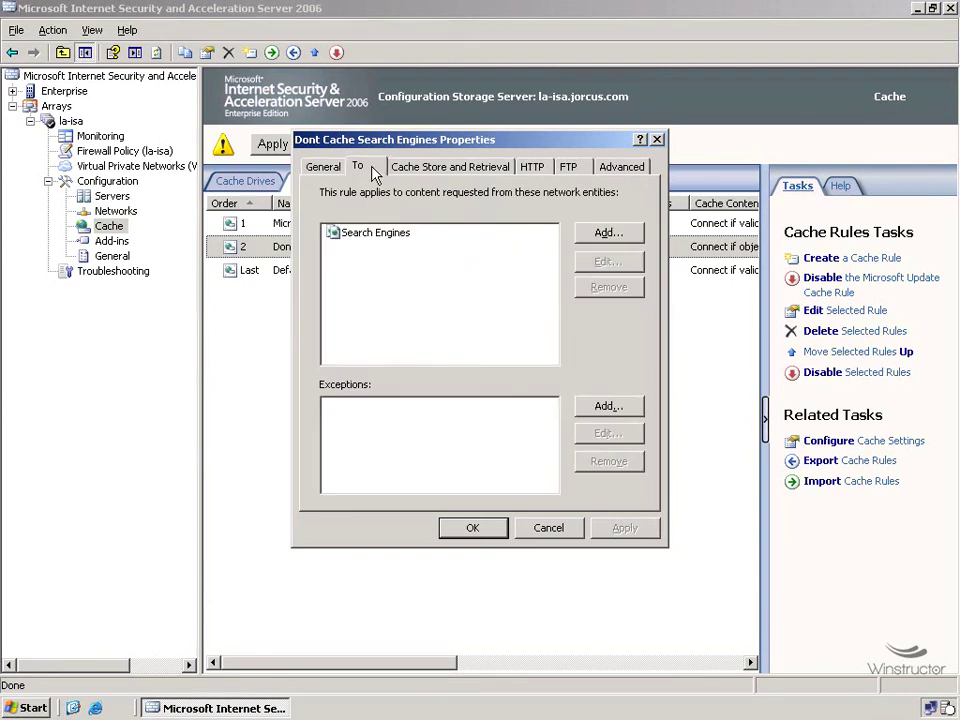
left_click(393, 234)
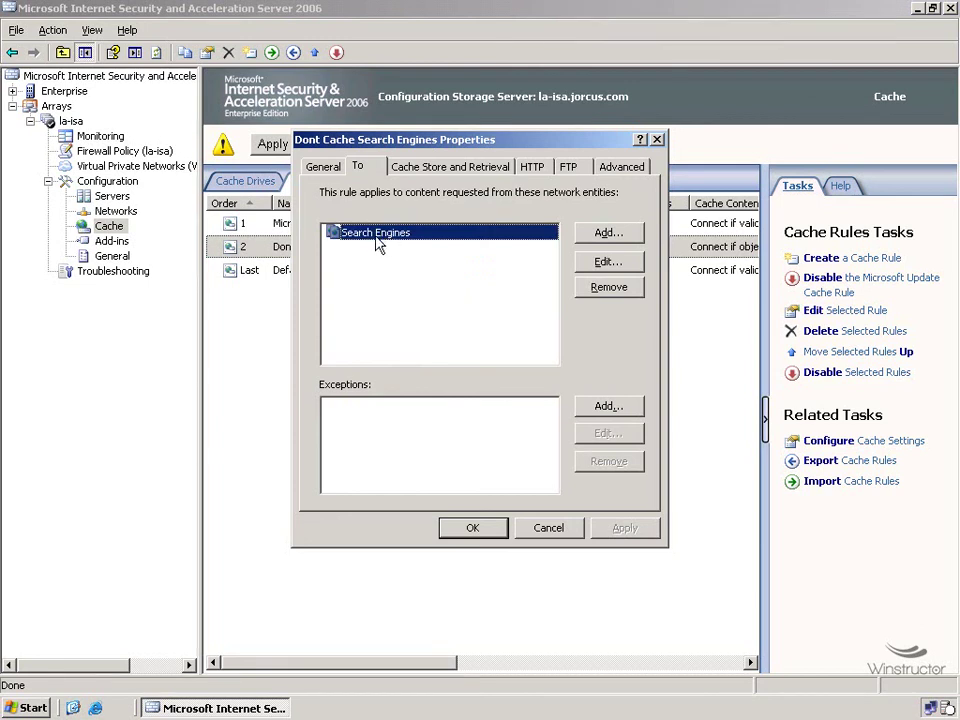
left_click(546, 528)
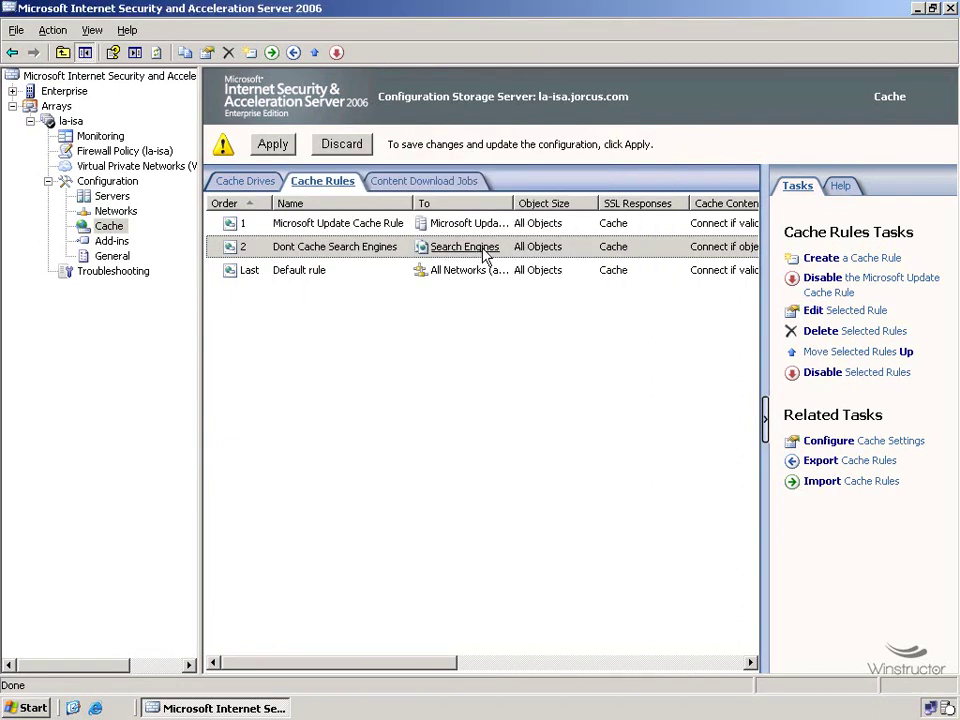
left_click(276, 147)
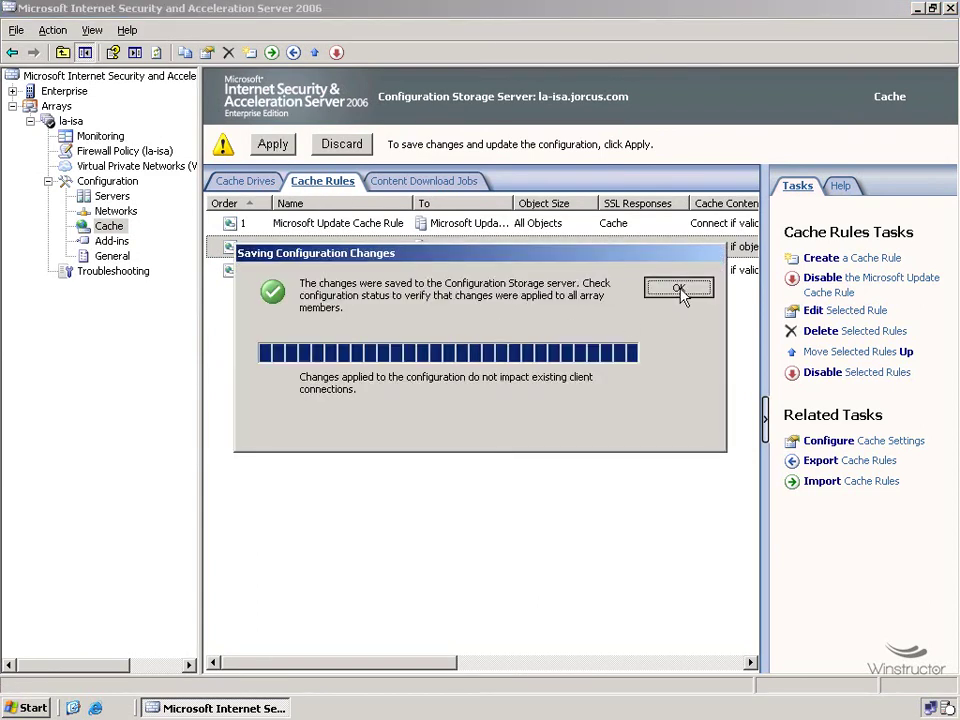
left_click(678, 289)
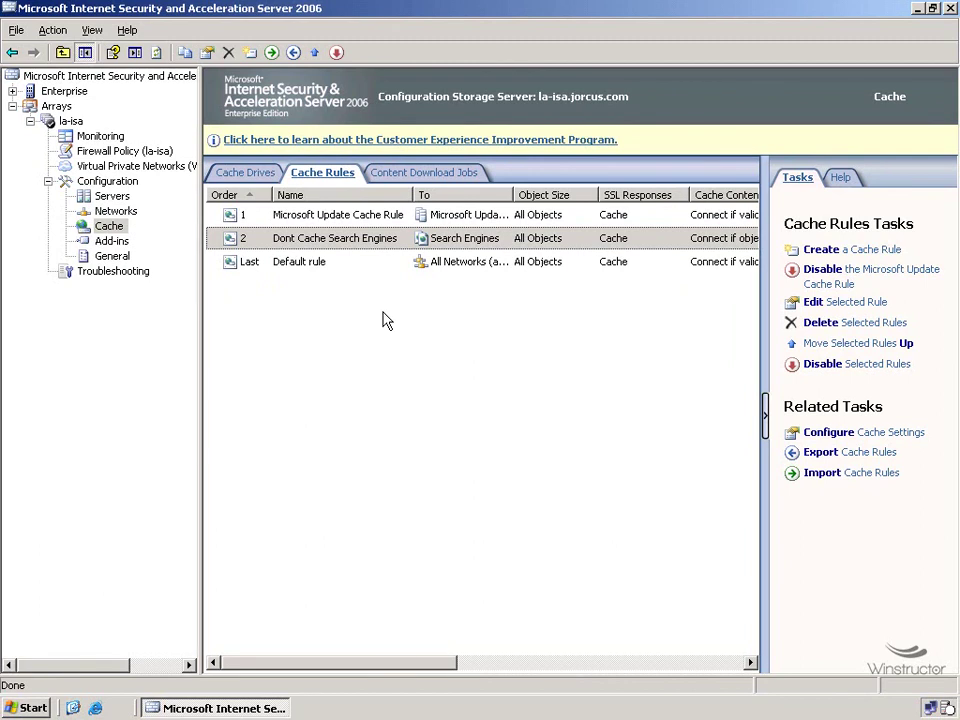
- Start a new URL set named "Allowed SE" from the destination exceptions of the Dont Cache Search Engines rule
left_click(341, 240)
double_click(341, 240)
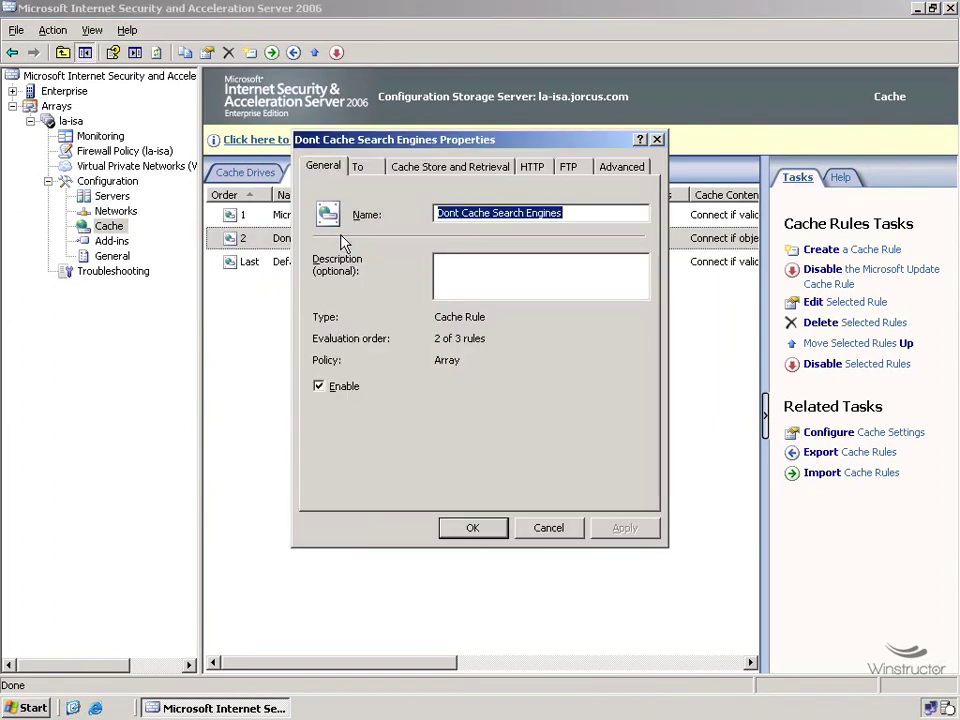
left_click(368, 172)
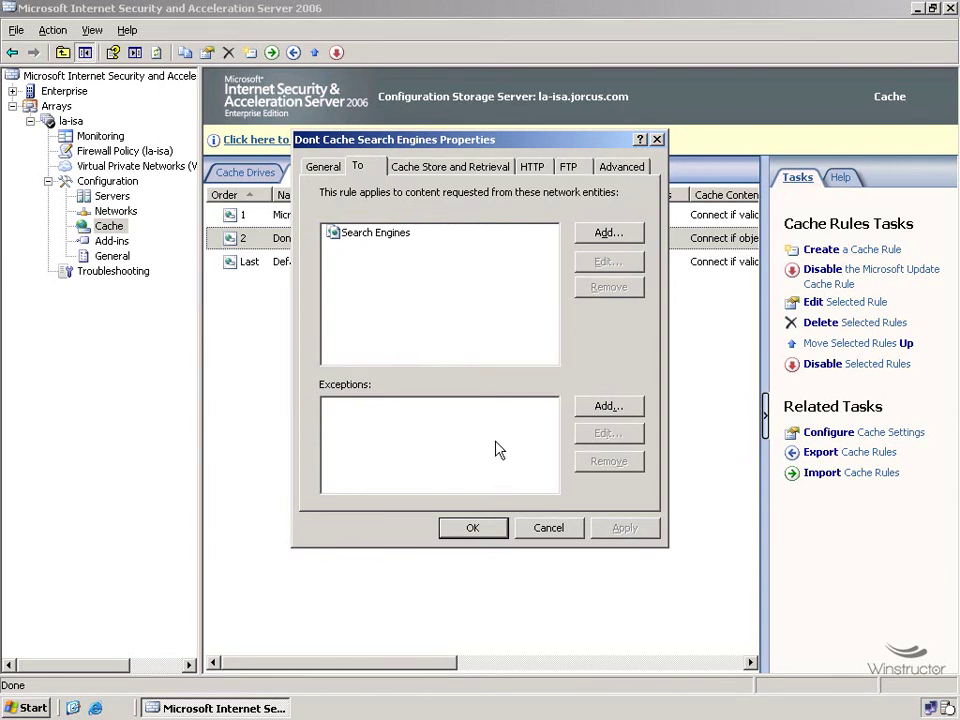
left_click(622, 408)
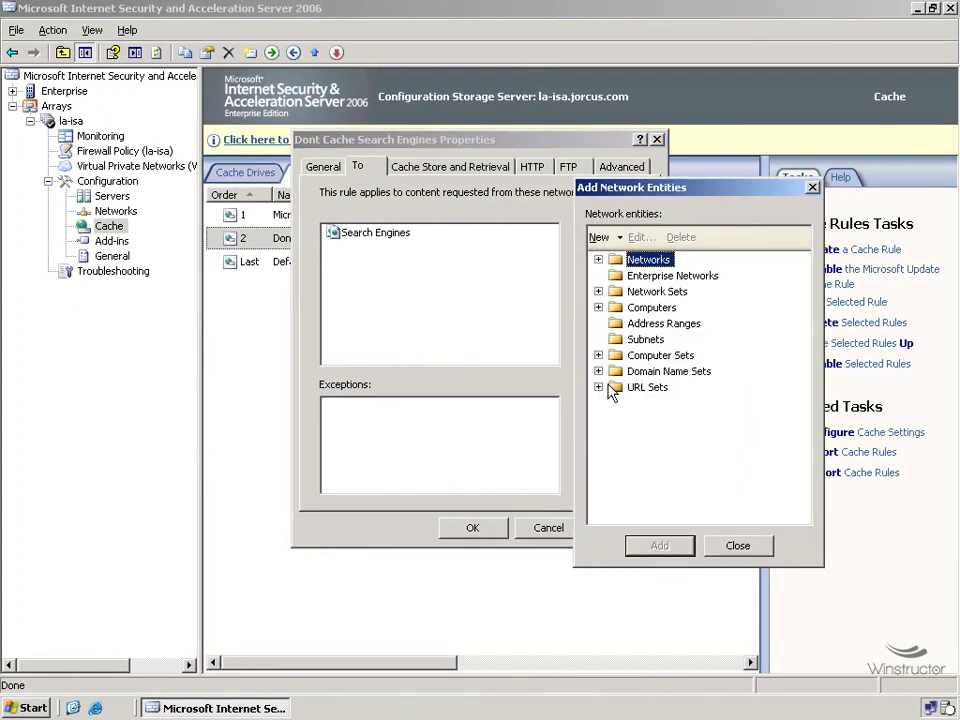
left_click(603, 237)
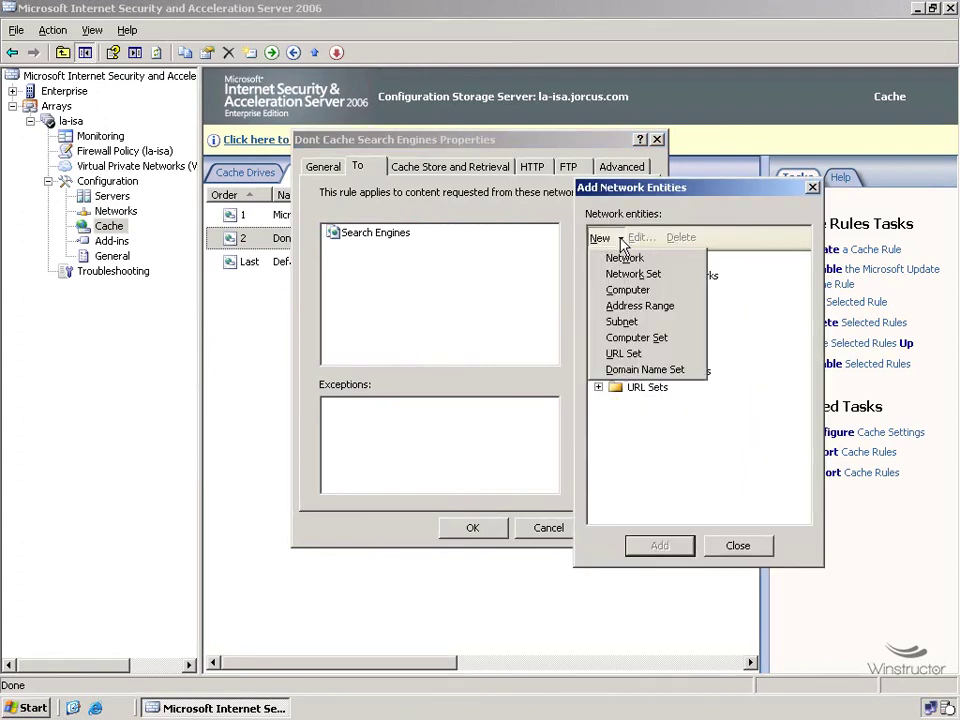
left_click(638, 358)
type("Allowed ")
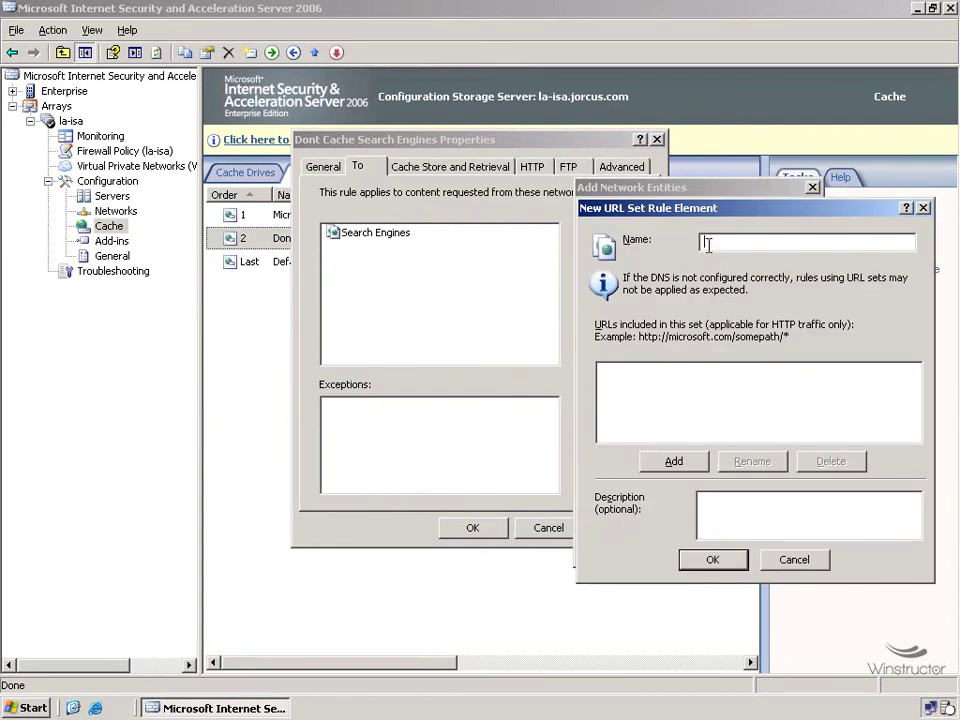
type("SE")
left_click(688, 464)
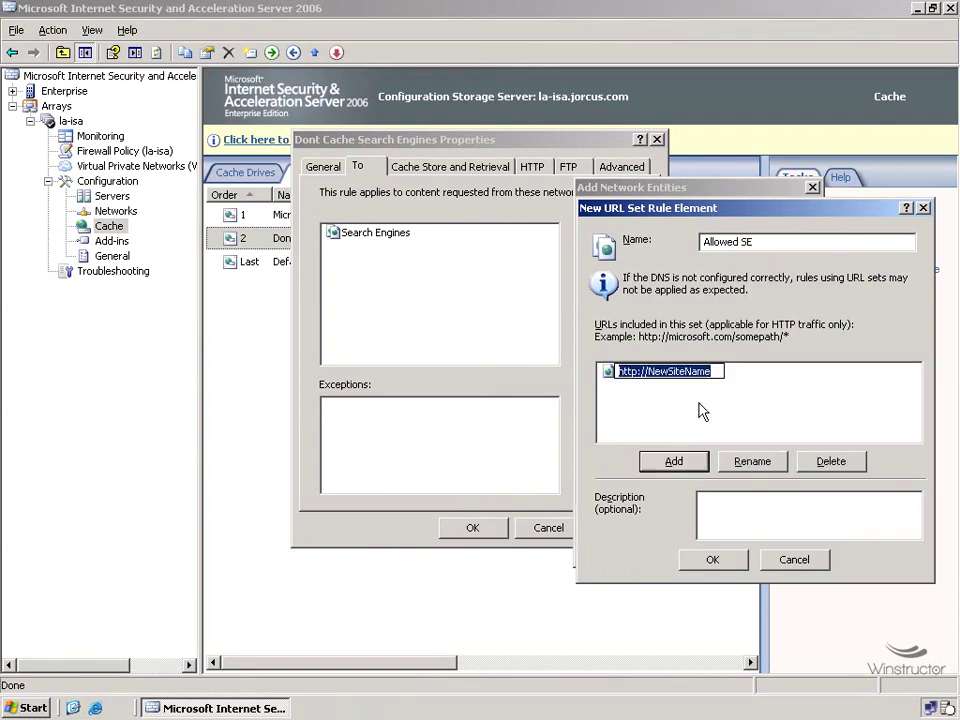
left_click_drag(646, 371, 761, 377)
type("www.bing/")
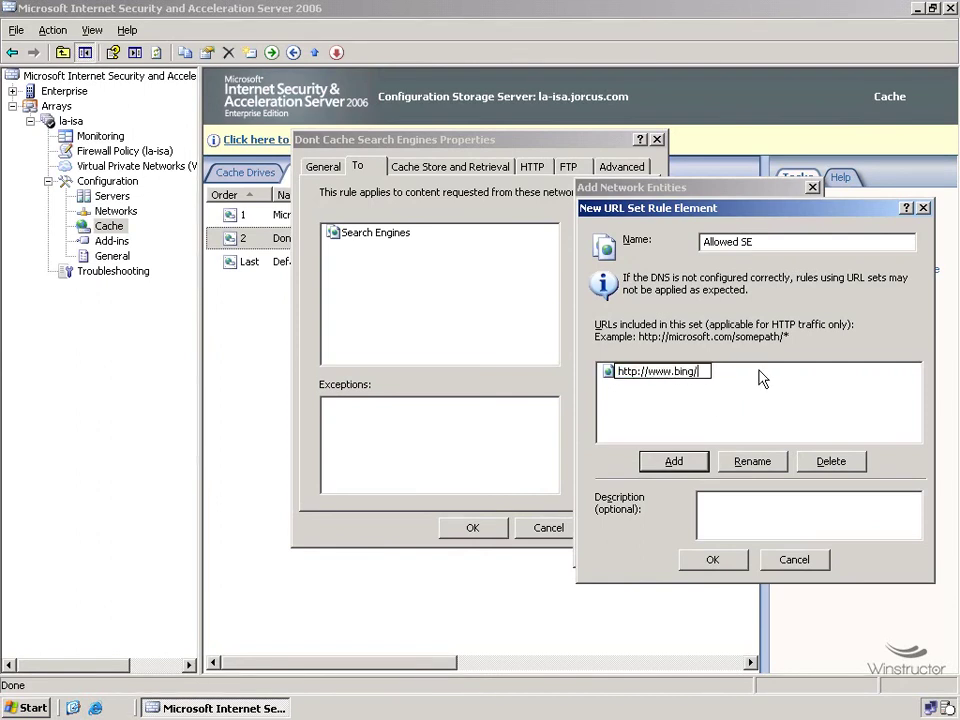
key("BackSpace")
type(".com/bang")
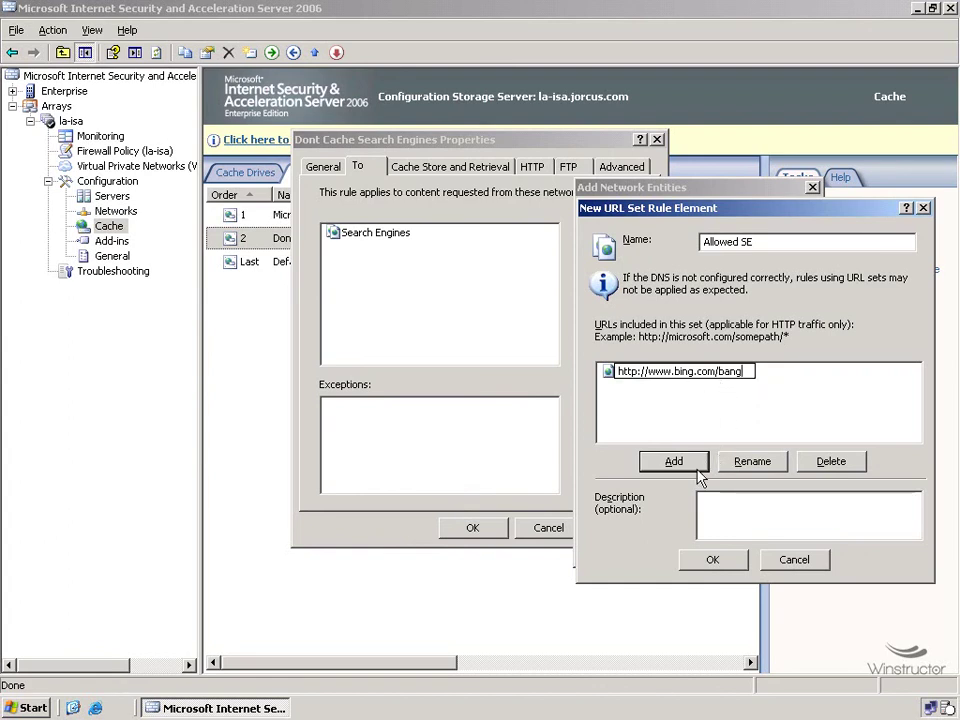
left_click(714, 565)
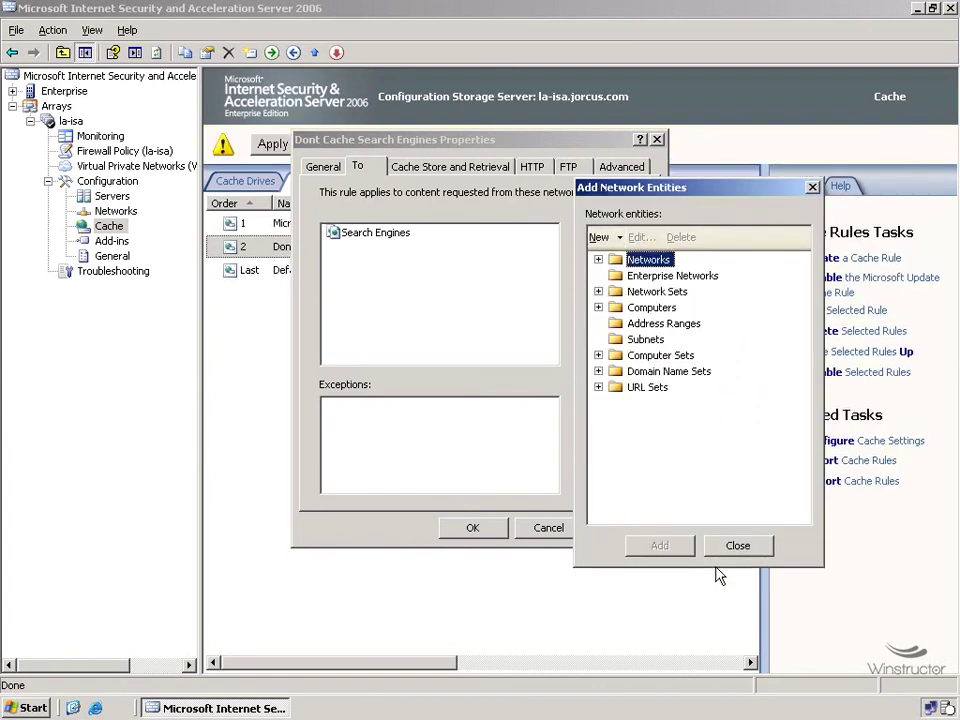
- Add the Allowed SE URL set to the destination exceptions of the Dont Cache Search Engines rule and apply the configuration changes
left_click(598, 387)
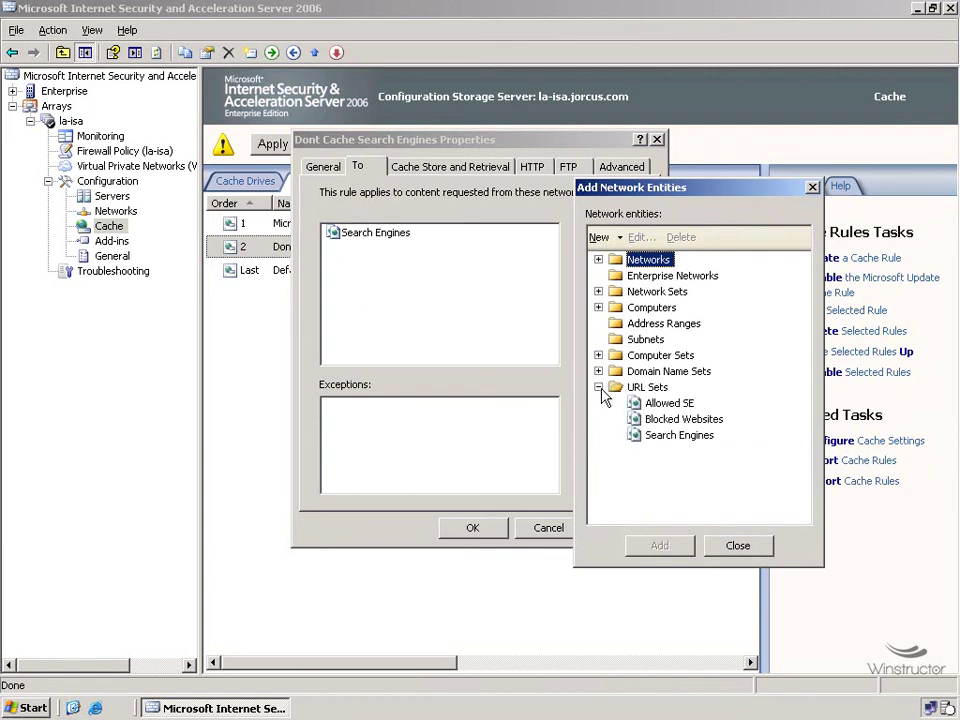
left_click(676, 405)
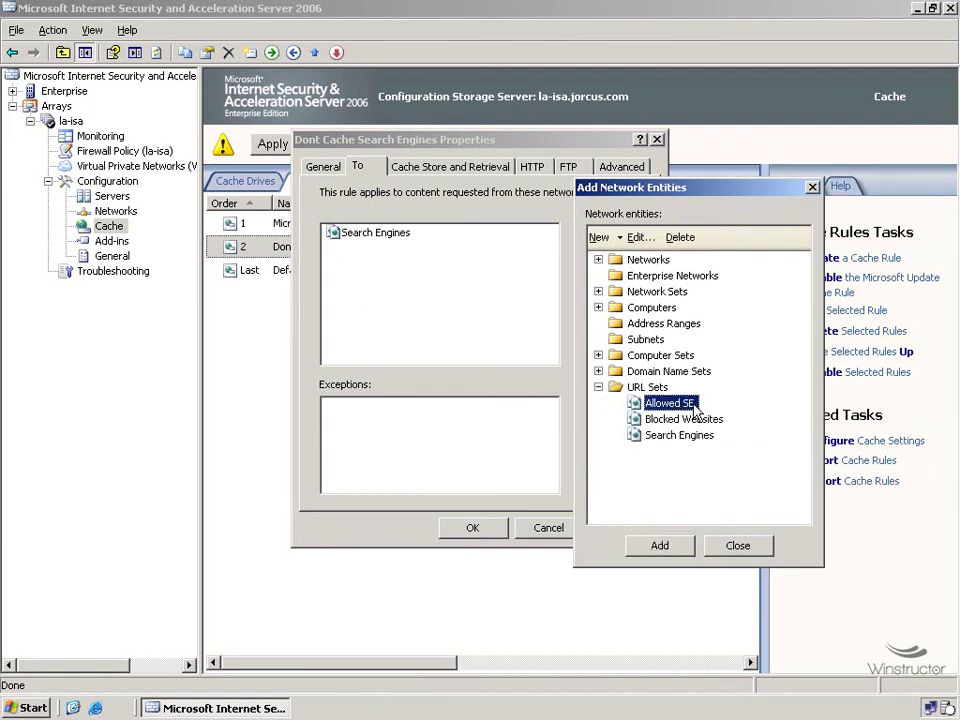
left_click(681, 547)
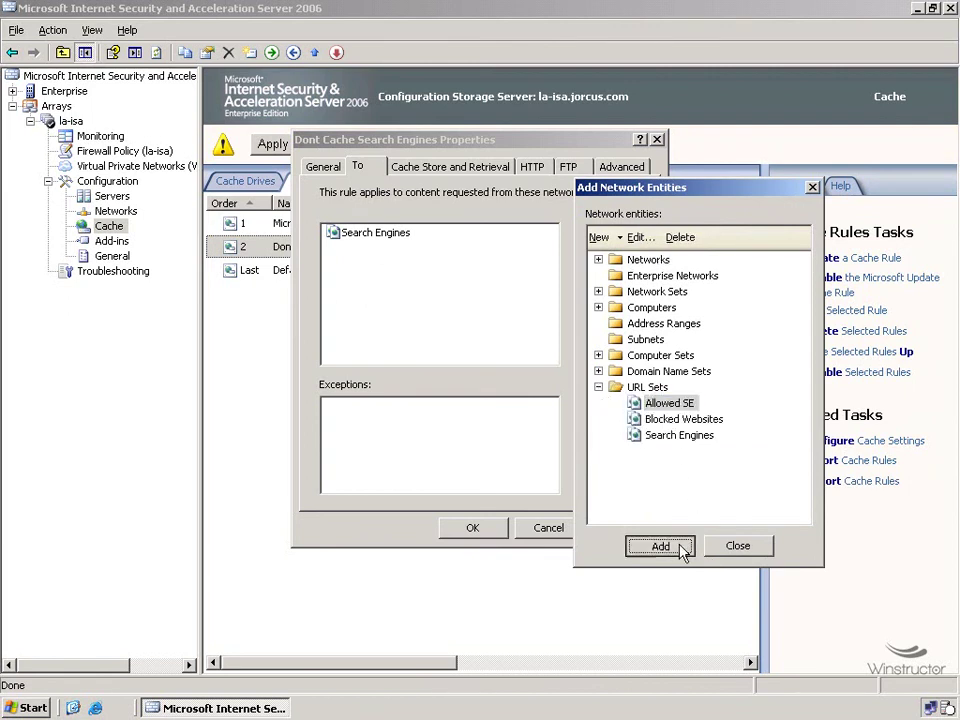
left_click(738, 546)
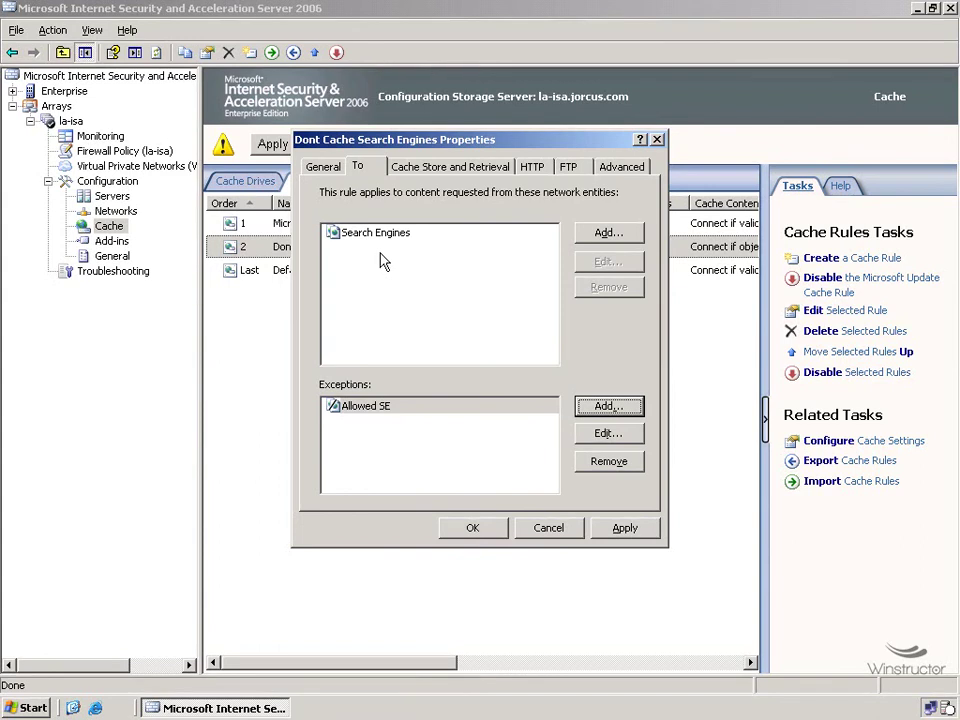
left_click(403, 411)
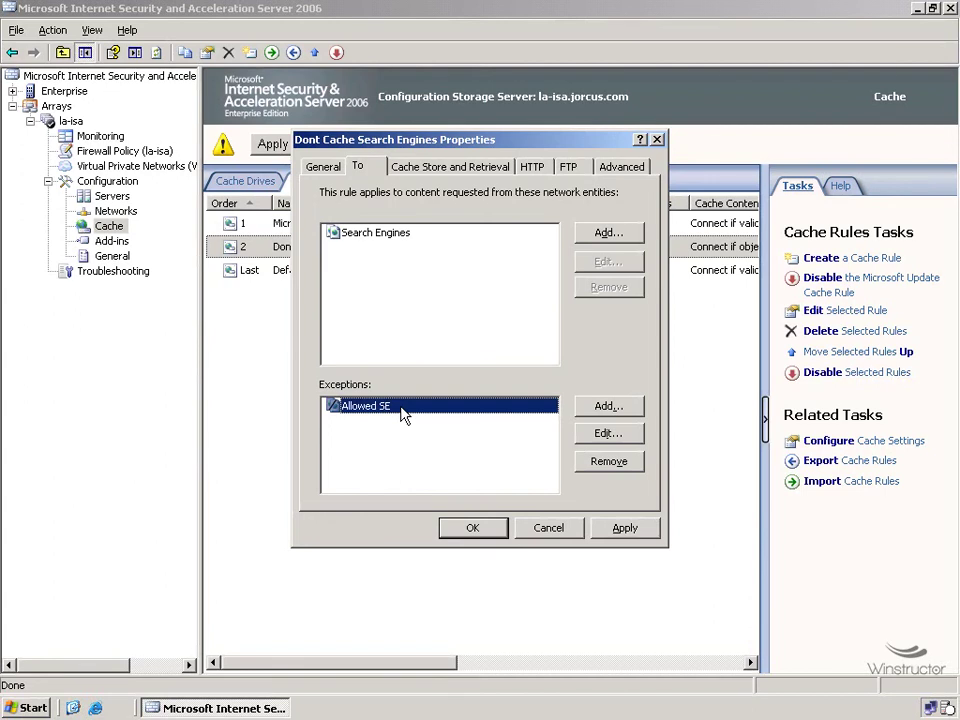
left_click(471, 527)
left_click(273, 145)
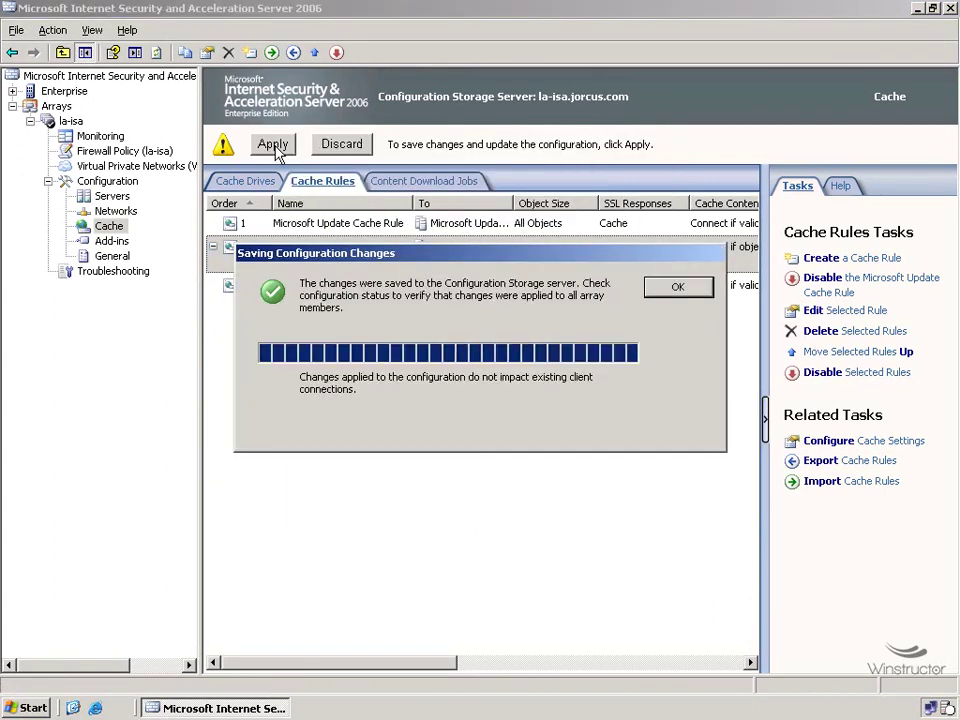
left_click(675, 286)
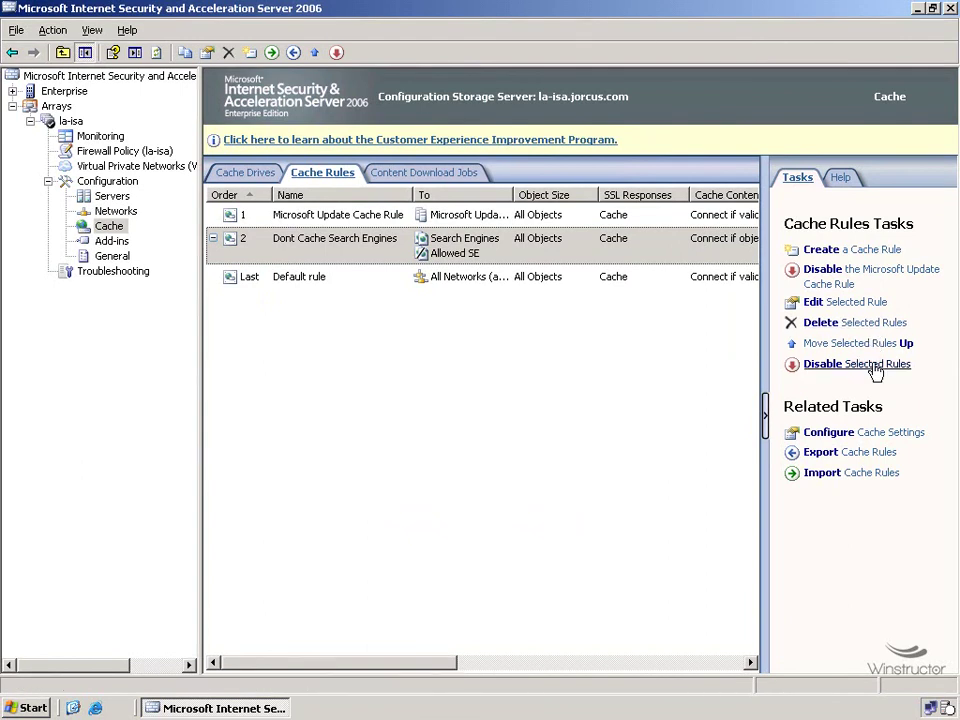
right_click(350, 247)
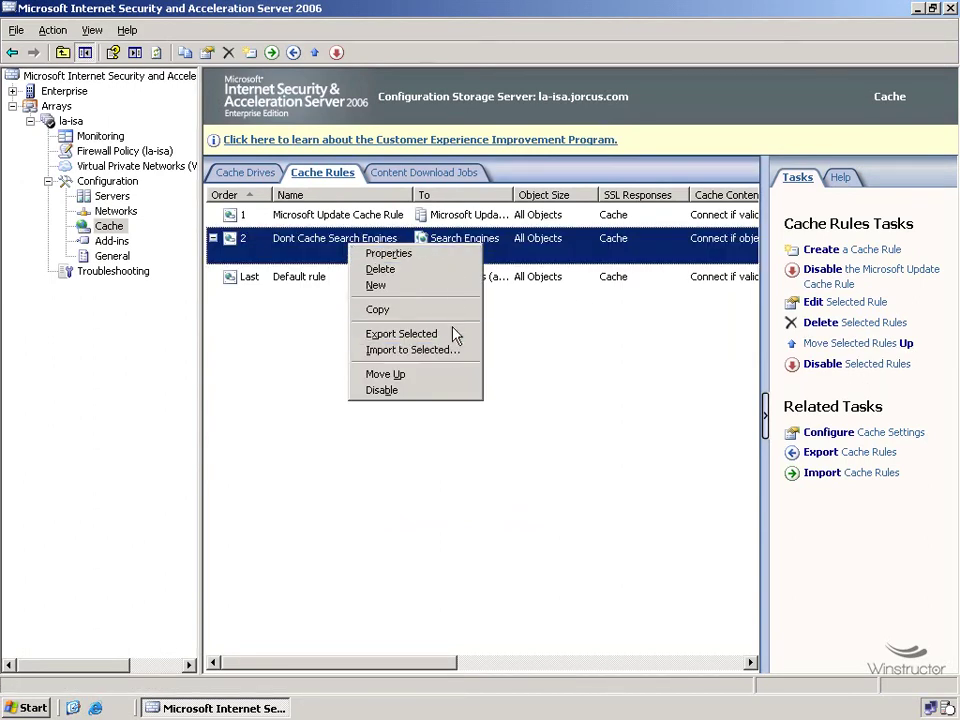
left_click(915, 480)
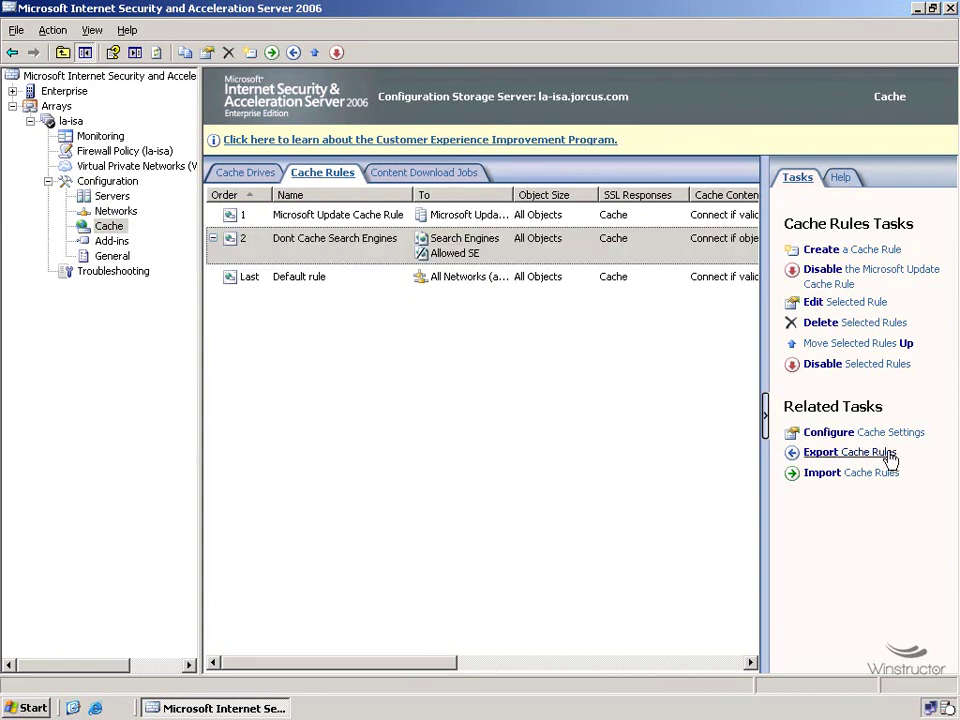